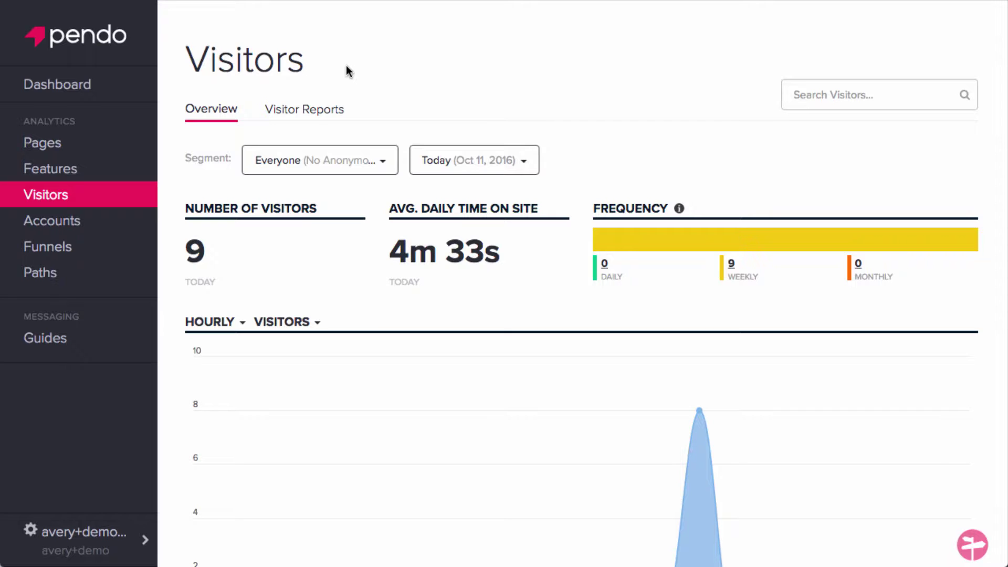
Step: Start a new Pendo segment named 'Zapier NPS Responses'
{"action": "left_click", "coordinate": [389, 159]}
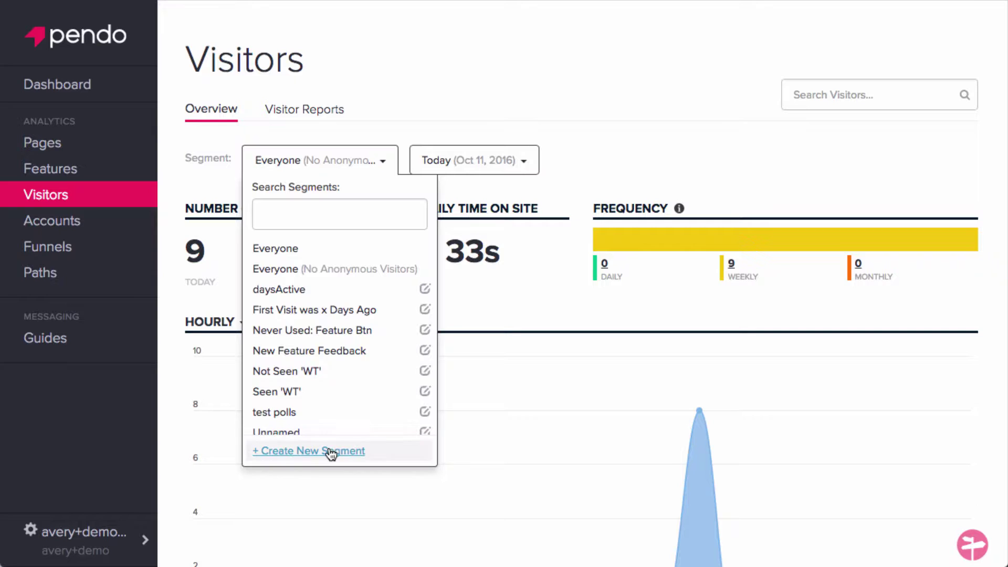
{"action": "left_click", "coordinate": [376, 450]}
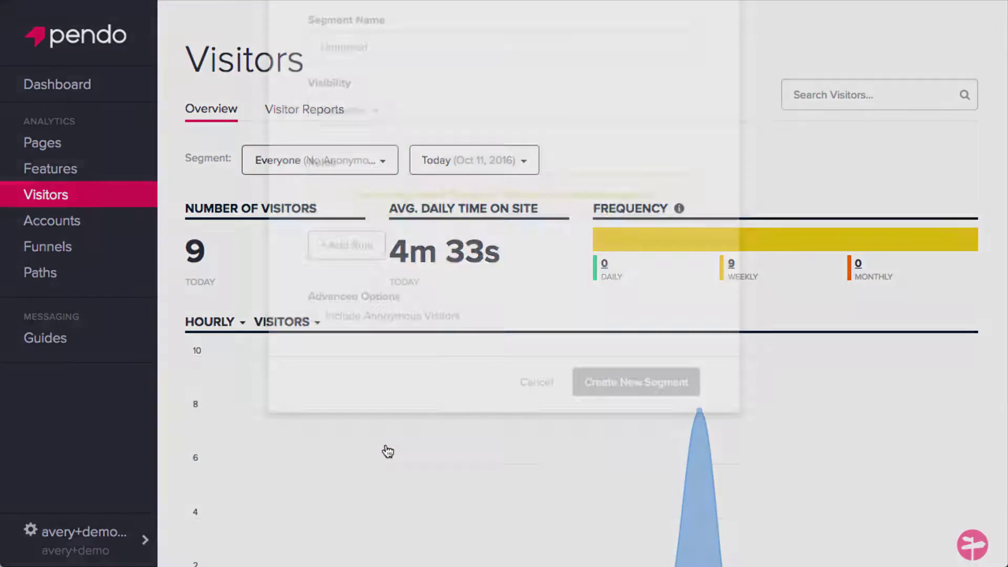
{"action": "left_click_drag", "start_coordinate": [382, 140], "coordinate": [308, 130]}
{"action": "type", "text": "Zapier "}
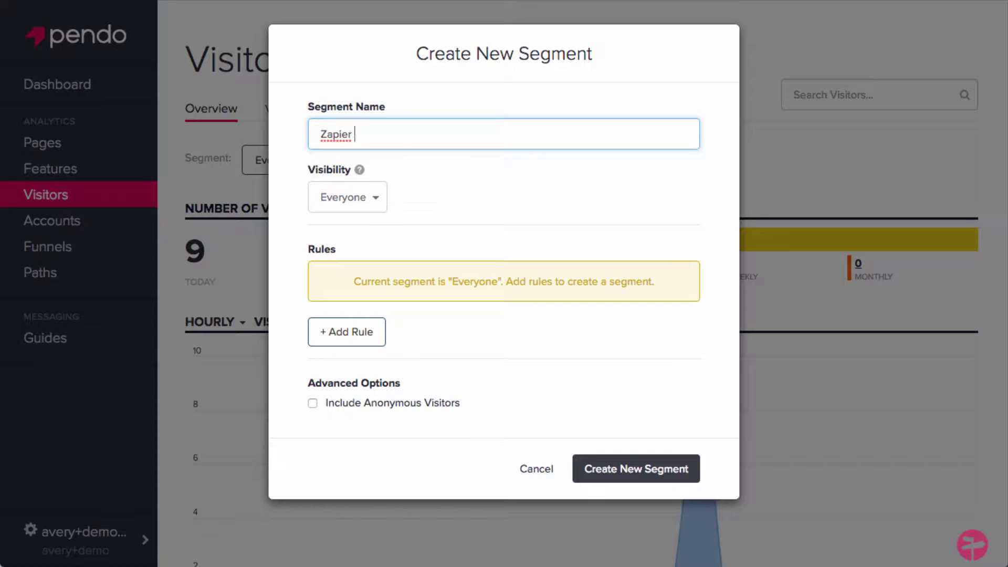
{"action": "type", "text": "NPS Responses"}
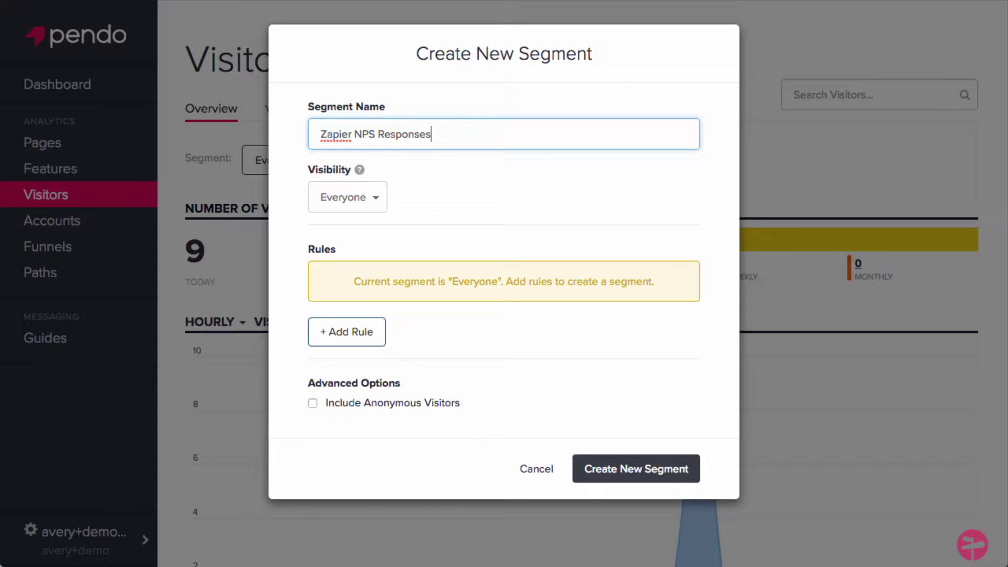
Step: Add a rule for visitors who answered Ongoing NPS Survey's recommend question within the last 30 days
{"action": "left_click", "coordinate": [349, 342]}
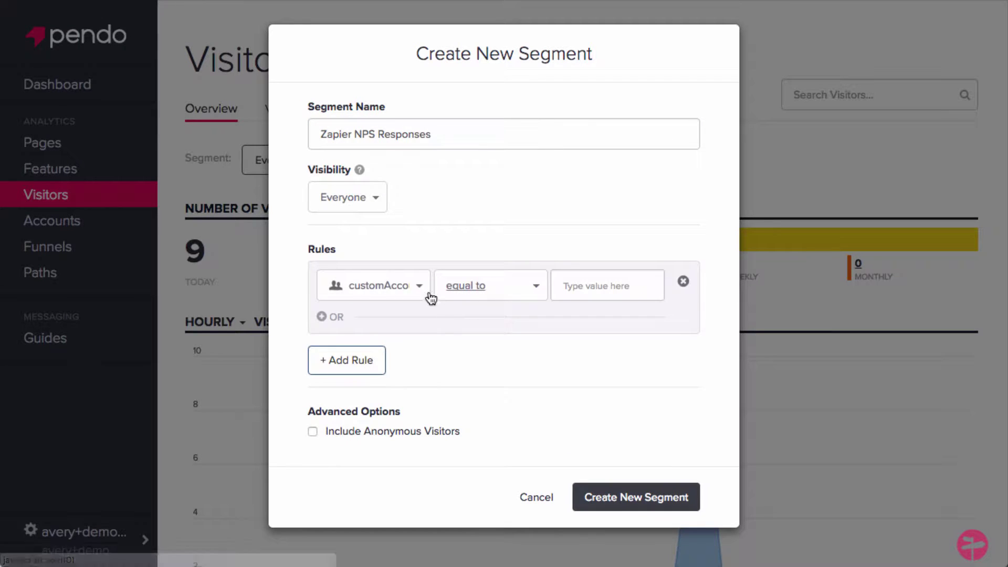
{"action": "left_click", "coordinate": [406, 289]}
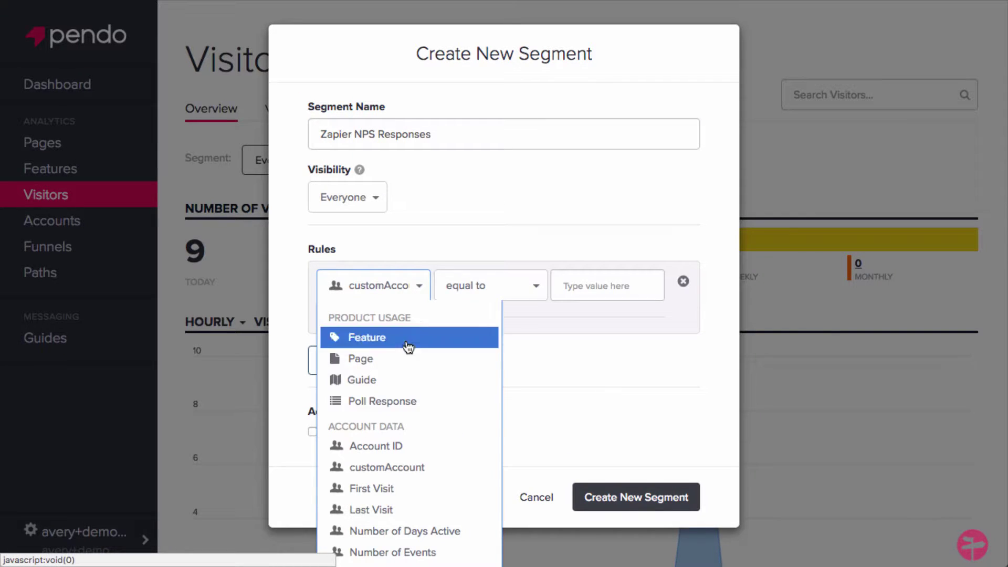
{"action": "left_click", "coordinate": [444, 407]}
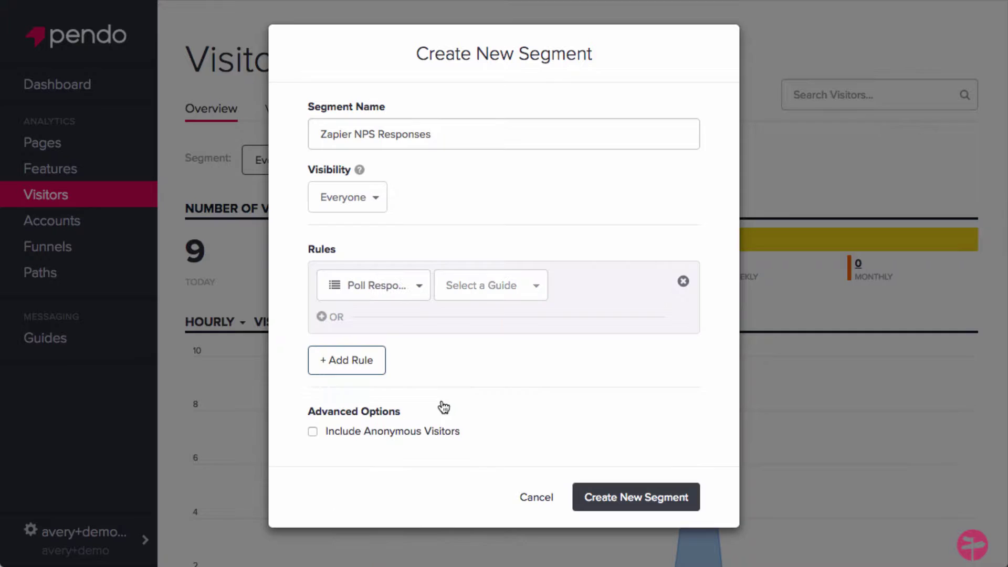
{"action": "left_click", "coordinate": [483, 285]}
{"action": "type", "text": "nps"}
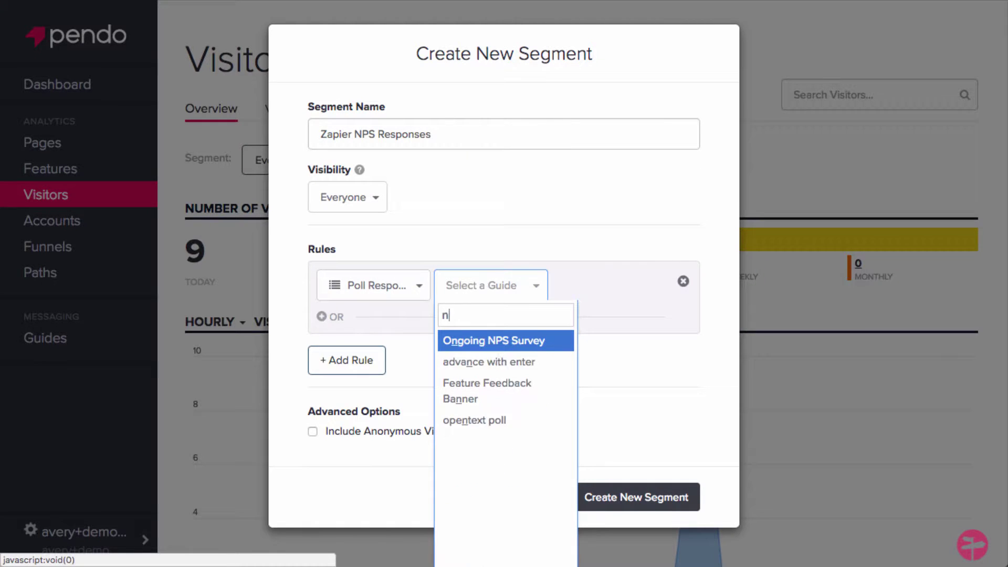
{"action": "left_click", "coordinate": [519, 353]}
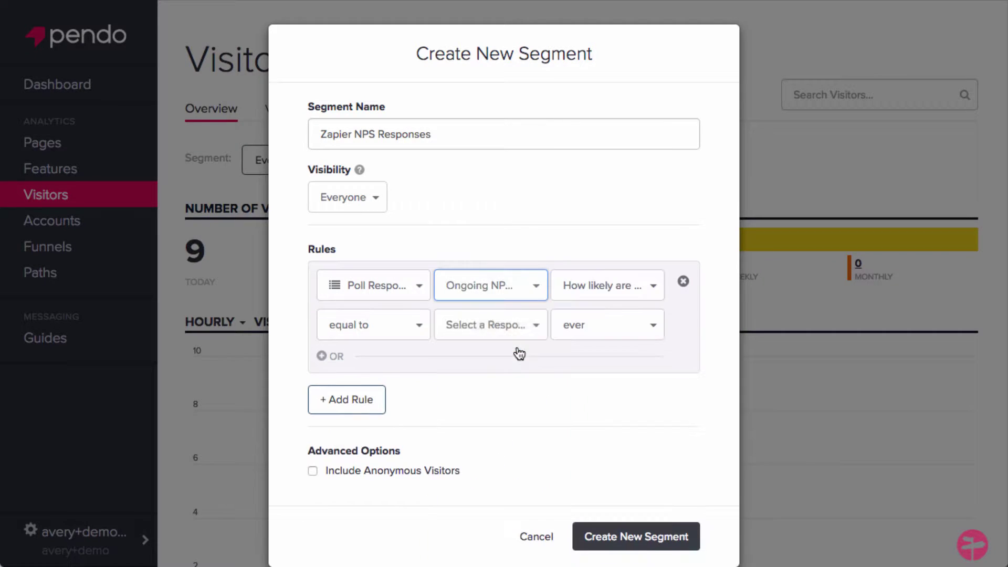
{"action": "left_click", "coordinate": [617, 290]}
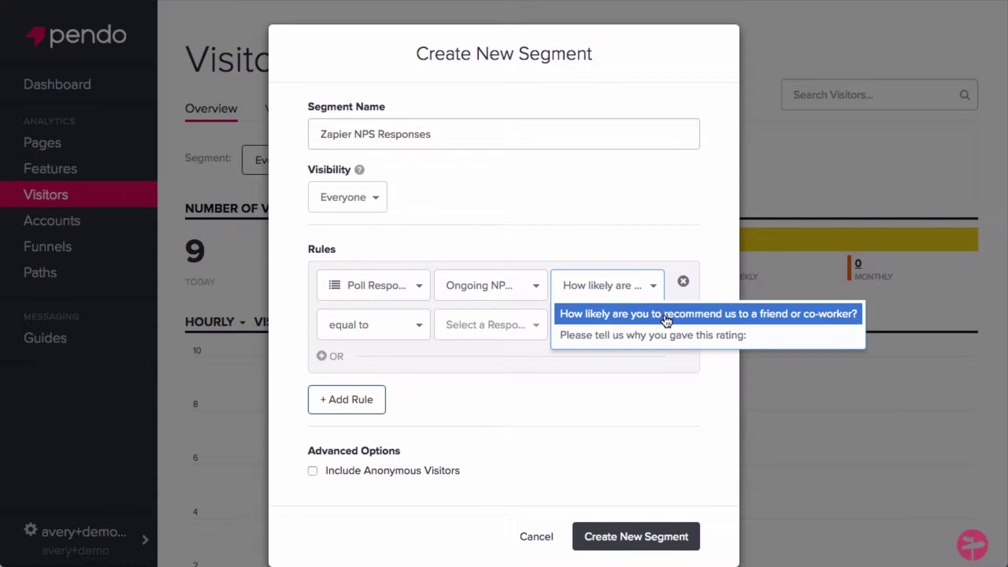
{"action": "left_click", "coordinate": [667, 320]}
{"action": "left_click", "coordinate": [336, 329]}
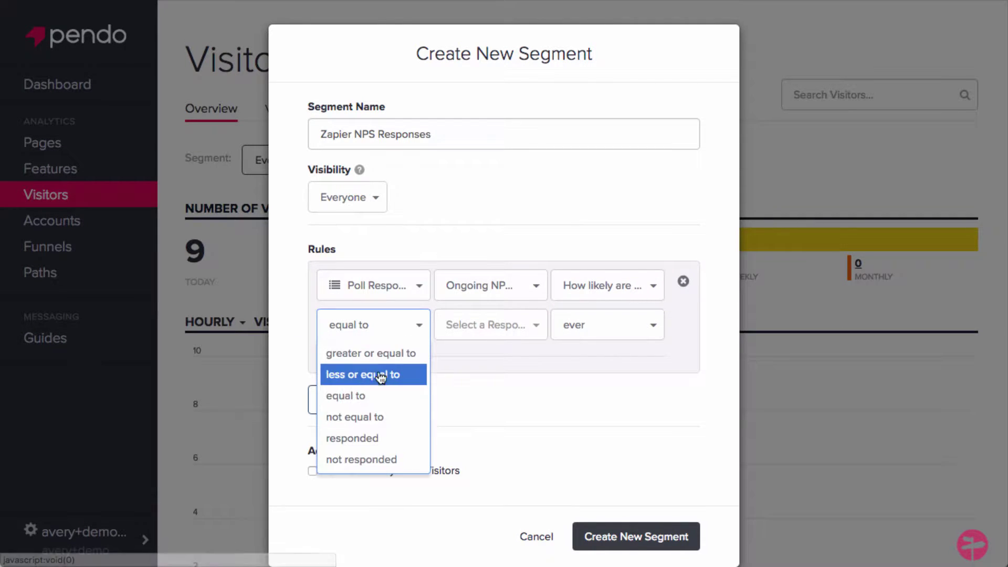
{"action": "left_click", "coordinate": [352, 436]}
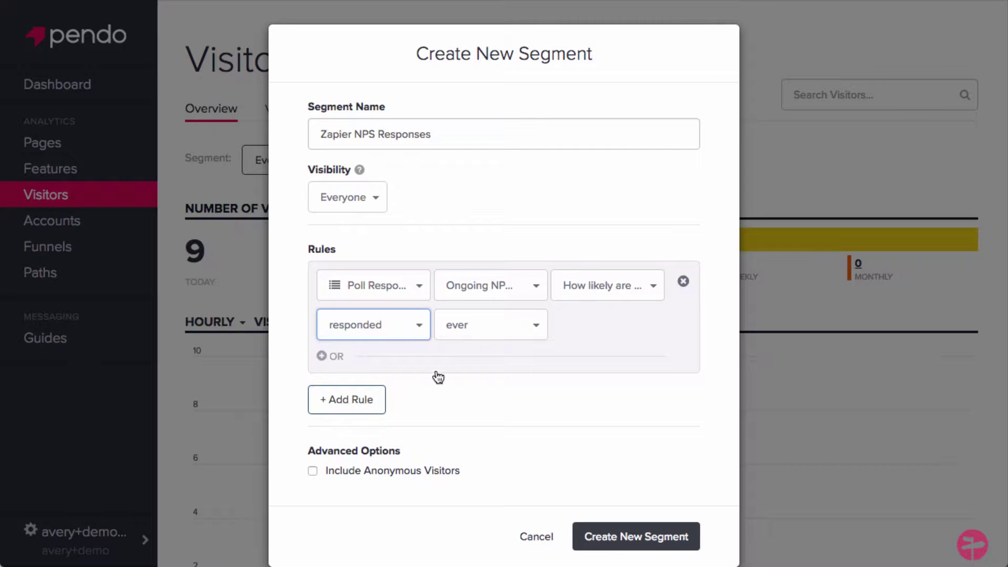
{"action": "left_click", "coordinate": [512, 328]}
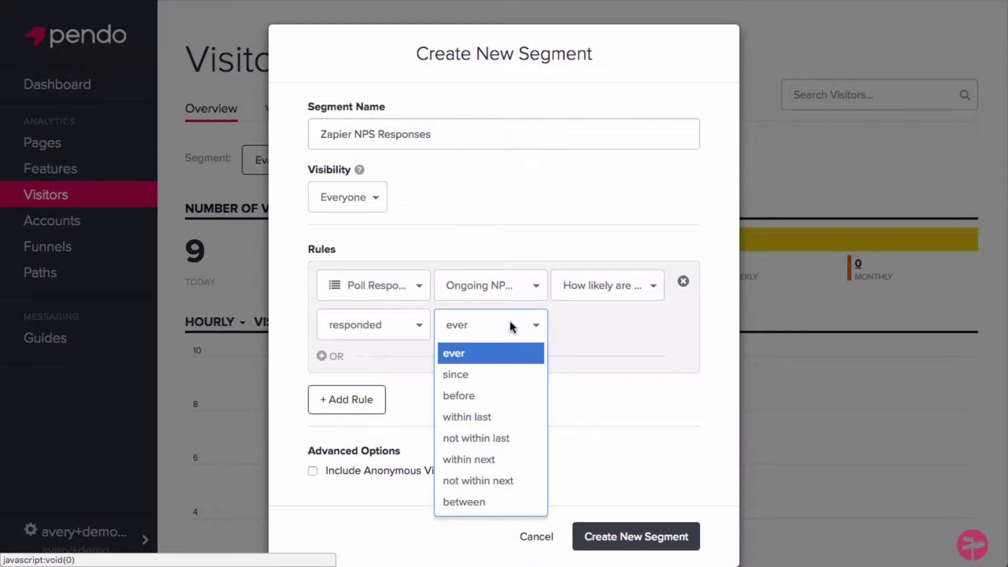
{"action": "left_click", "coordinate": [504, 417]}
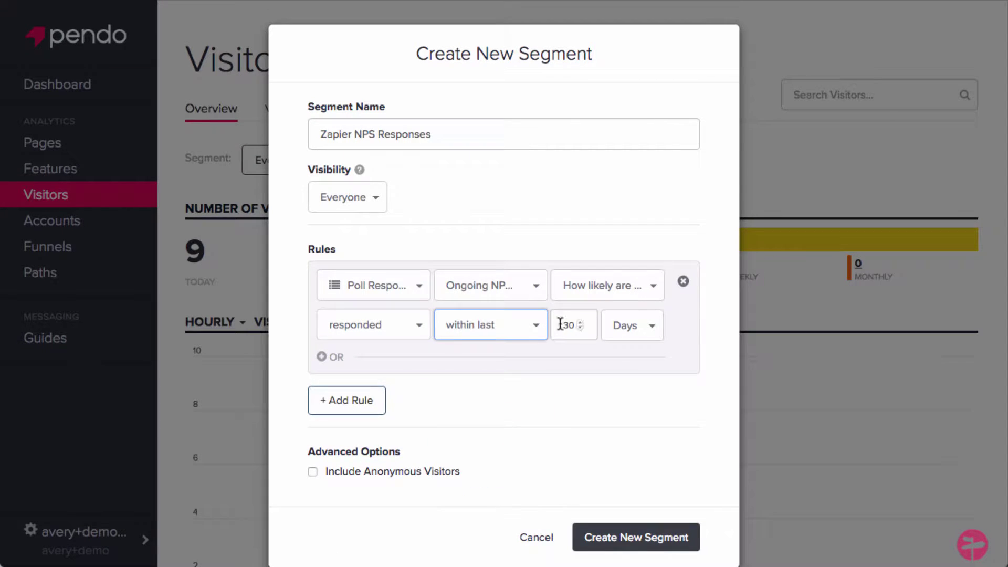
Step: Add an OR rule for the survey's why-this-rating question
{"action": "left_click", "coordinate": [333, 362]}
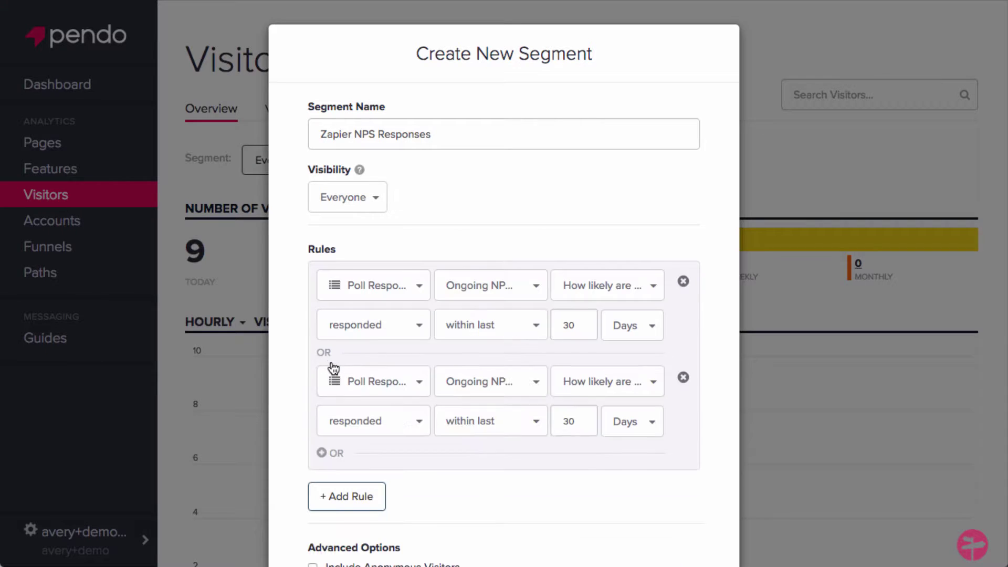
{"action": "left_click", "coordinate": [509, 388]}
{"action": "left_click", "coordinate": [534, 206]}
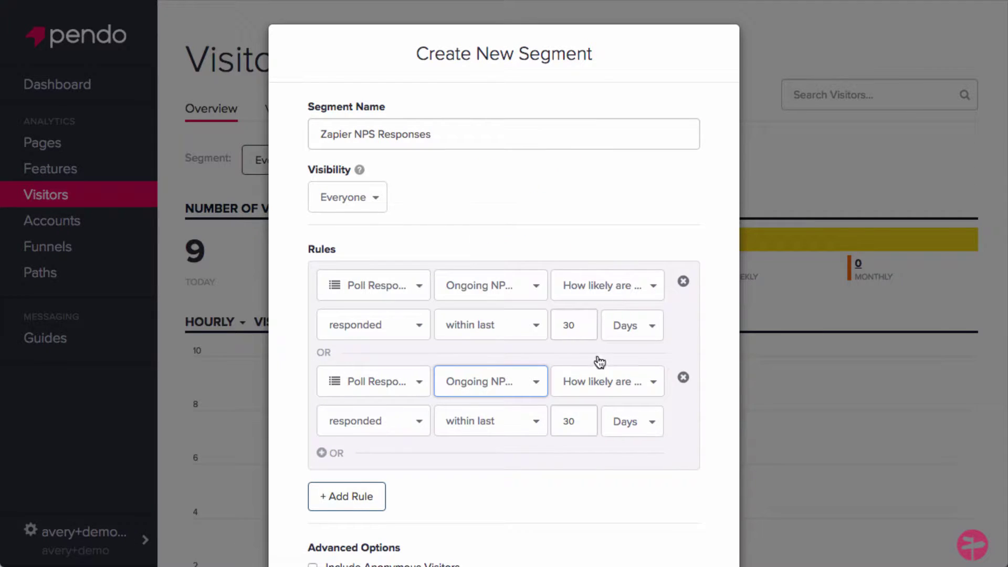
{"action": "left_click", "coordinate": [606, 383]}
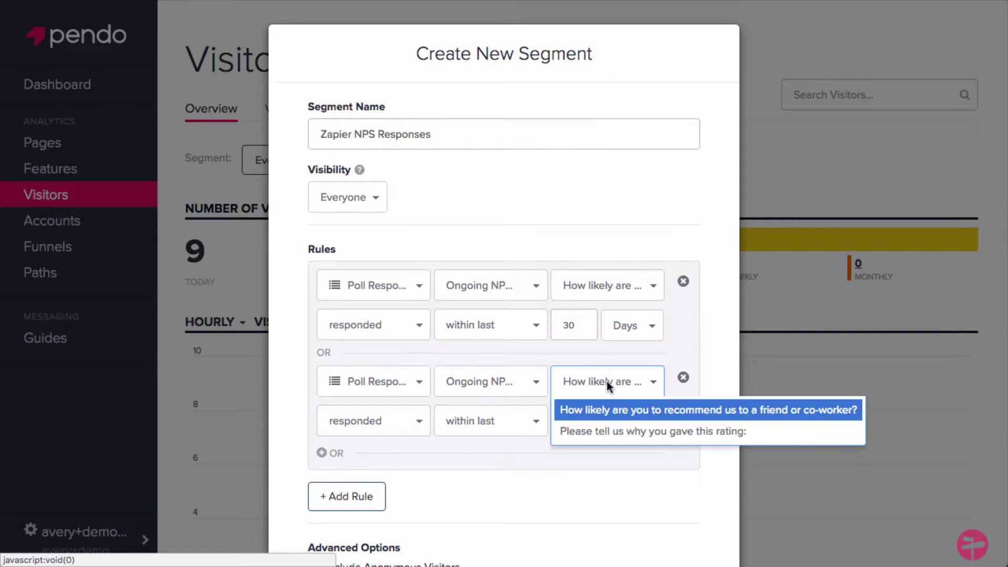
{"action": "left_click", "coordinate": [667, 434]}
{"action": "scroll", "coordinate": [592, 464], "scroll_direction": "down", "scroll_amount": 3}
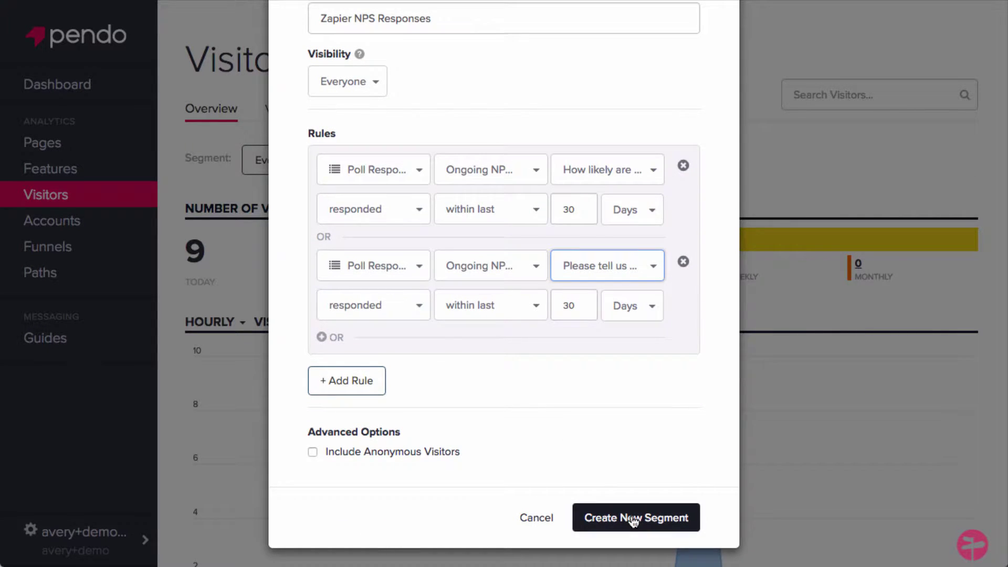
Step: Save the Zapier NPS Responses segment and bring up the visitor list's column editor
{"action": "left_click", "coordinate": [634, 519]}
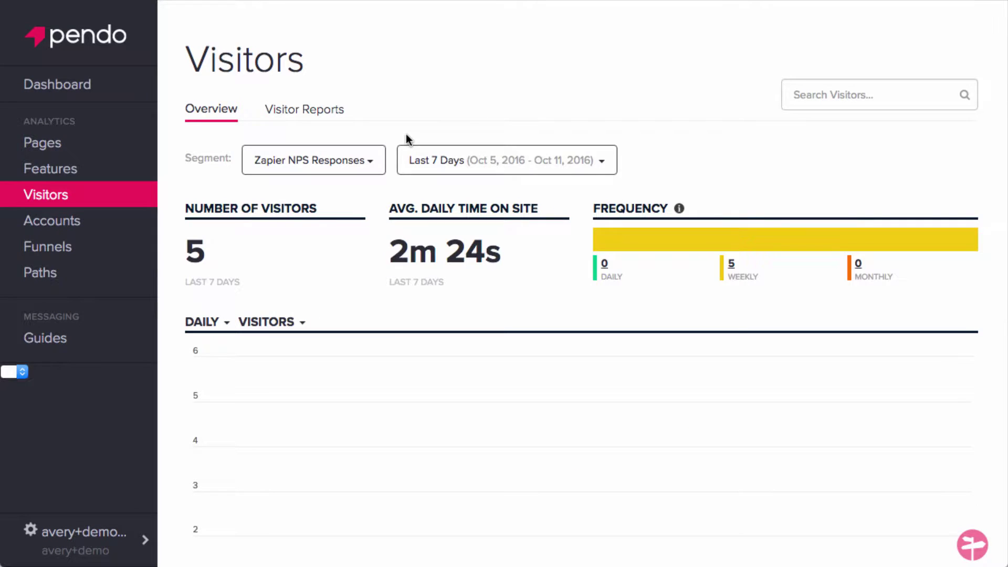
{"action": "scroll", "coordinate": [369, 340], "scroll_direction": "down", "scroll_amount": 8}
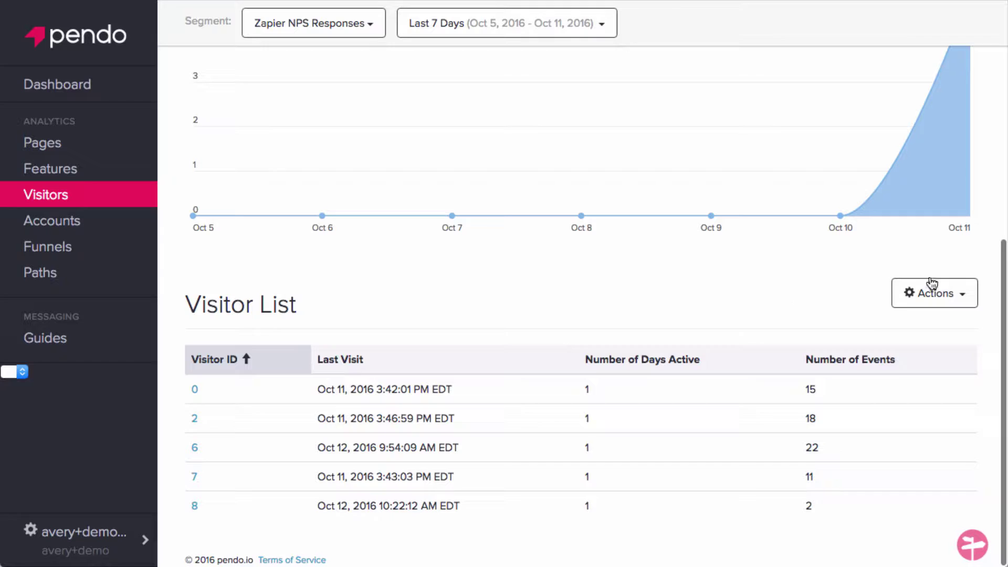
{"action": "left_click", "coordinate": [939, 295]}
{"action": "left_click", "coordinate": [872, 320]}
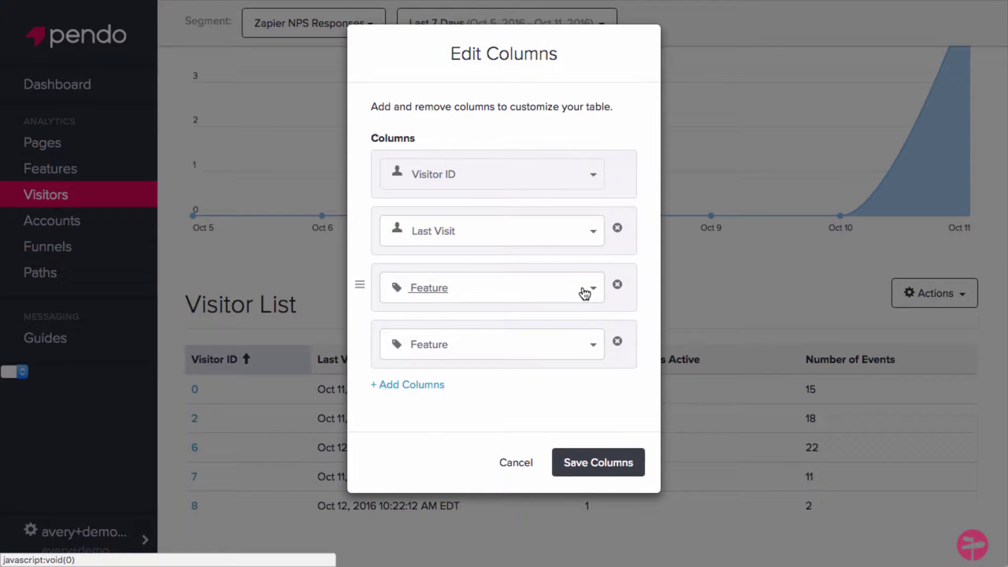
Step: Make the third column the Ongoing NPS Survey recommend-question poll response
{"action": "left_click", "coordinate": [587, 294]}
{"action": "left_click", "coordinate": [479, 402]}
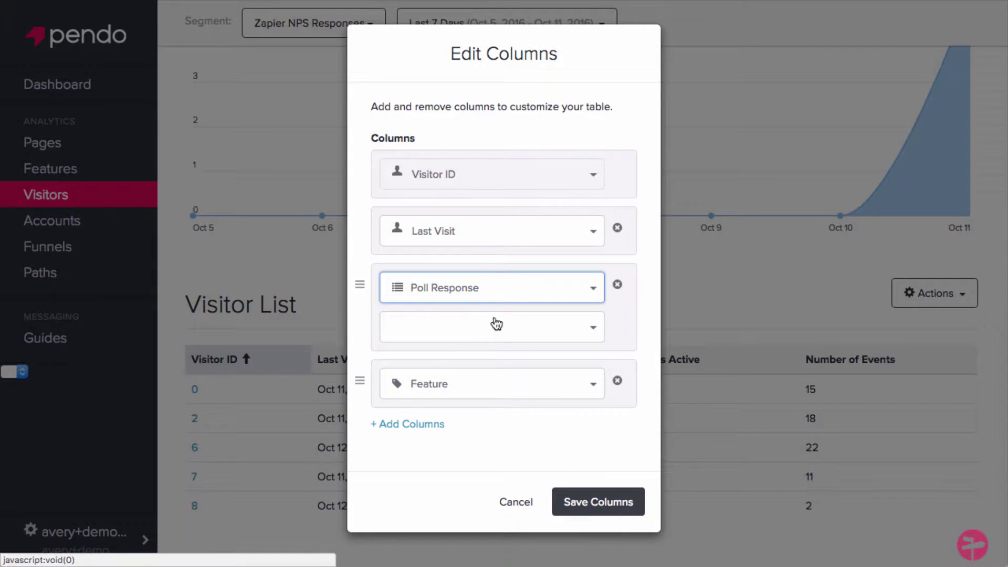
{"action": "left_click", "coordinate": [543, 326]}
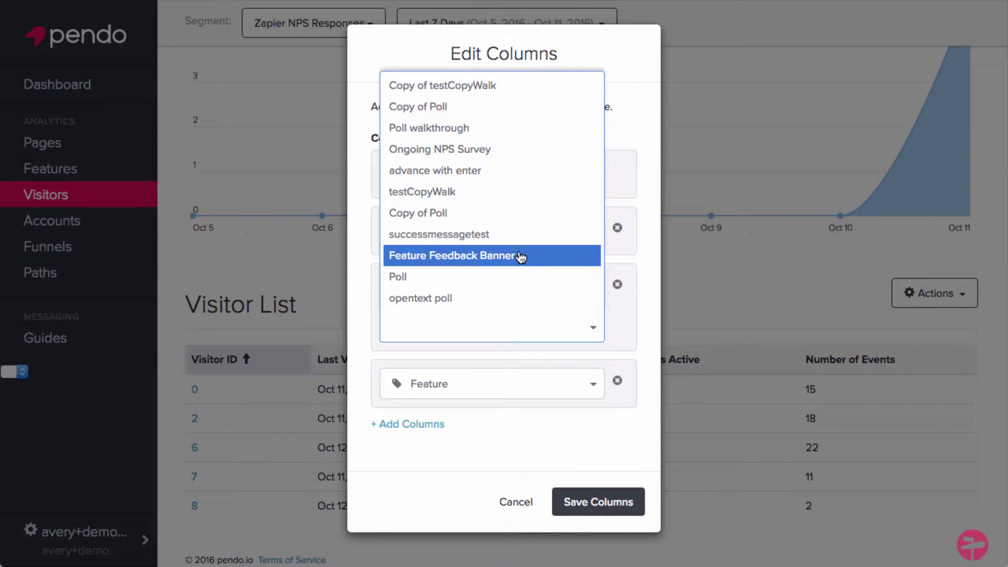
{"action": "left_click", "coordinate": [513, 150]}
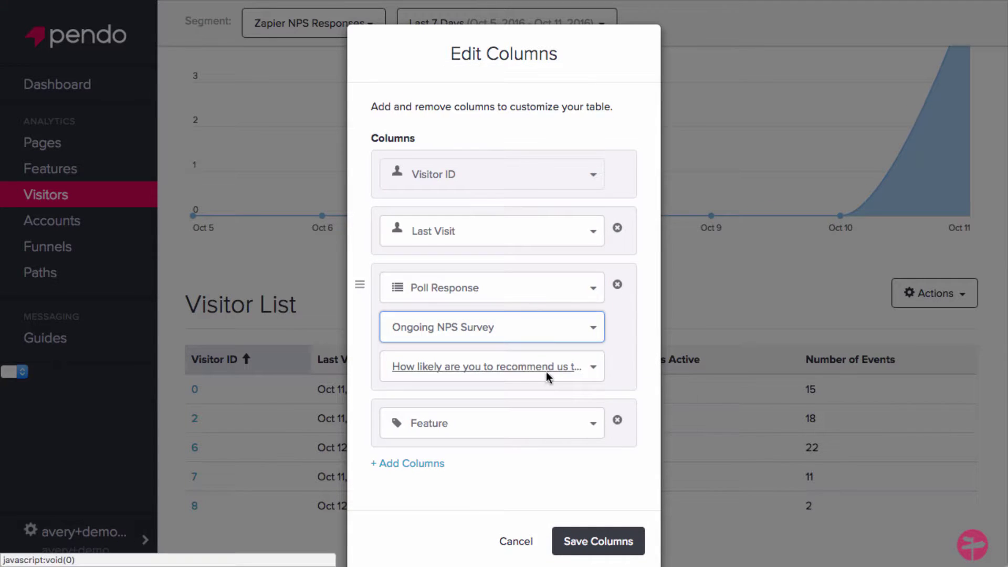
{"action": "left_click", "coordinate": [547, 374]}
{"action": "left_click", "coordinate": [515, 400]}
Step: Add a fourth column with the Ongoing NPS Survey's why-this-rating response
{"action": "left_click", "coordinate": [494, 426]}
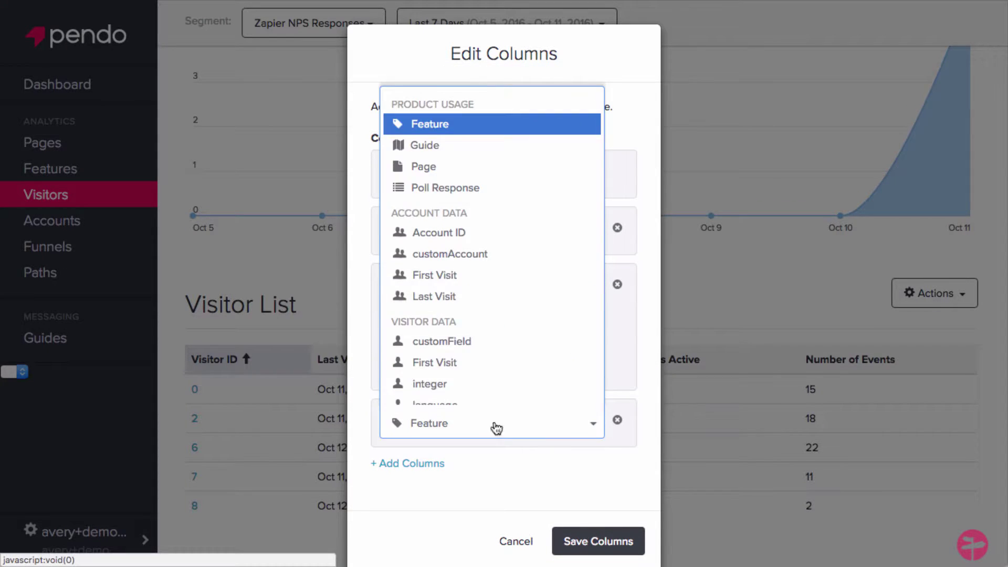
{"action": "left_click", "coordinate": [491, 179]}
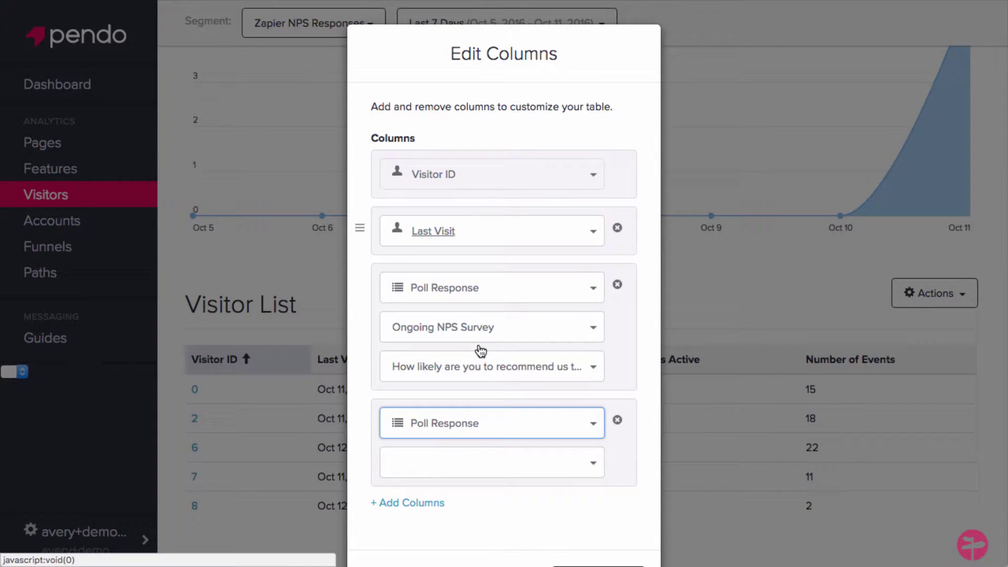
{"action": "left_click", "coordinate": [474, 464]}
{"action": "left_click", "coordinate": [465, 284]}
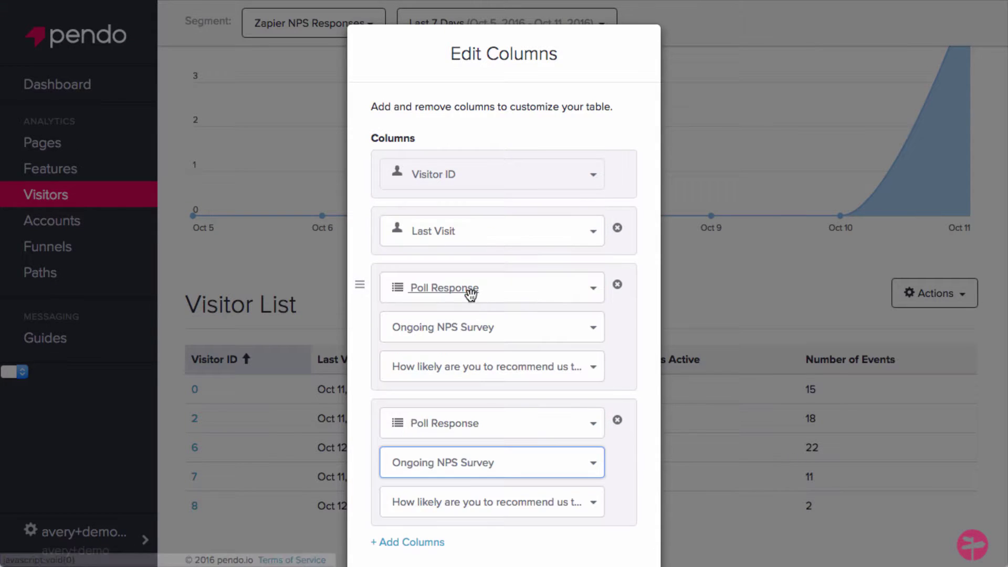
{"action": "left_click", "coordinate": [535, 498]}
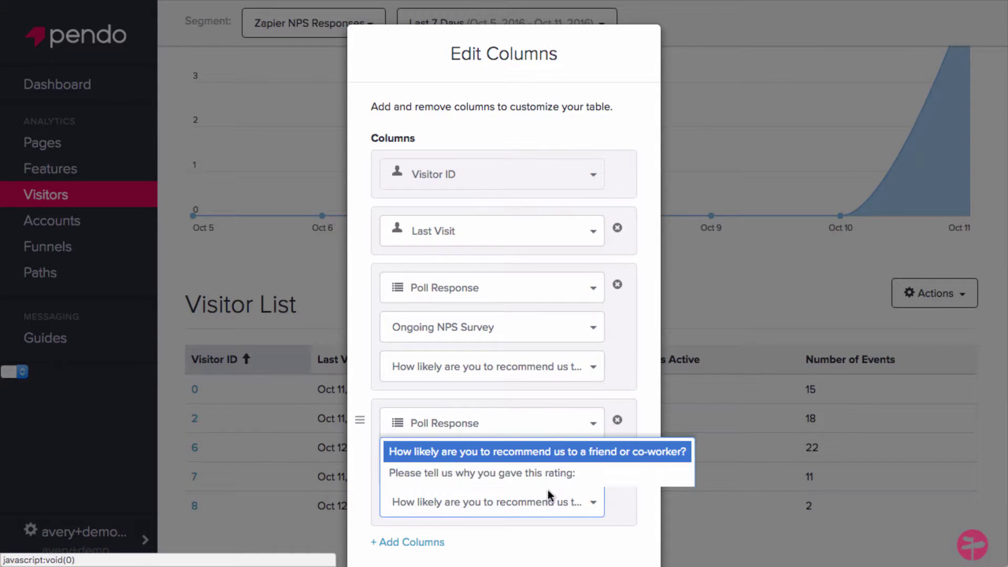
{"action": "left_click", "coordinate": [587, 478]}
Step: Remove the Last Visit column and save the column changes
{"action": "scroll", "coordinate": [632, 522], "scroll_direction": "down", "scroll_amount": 2}
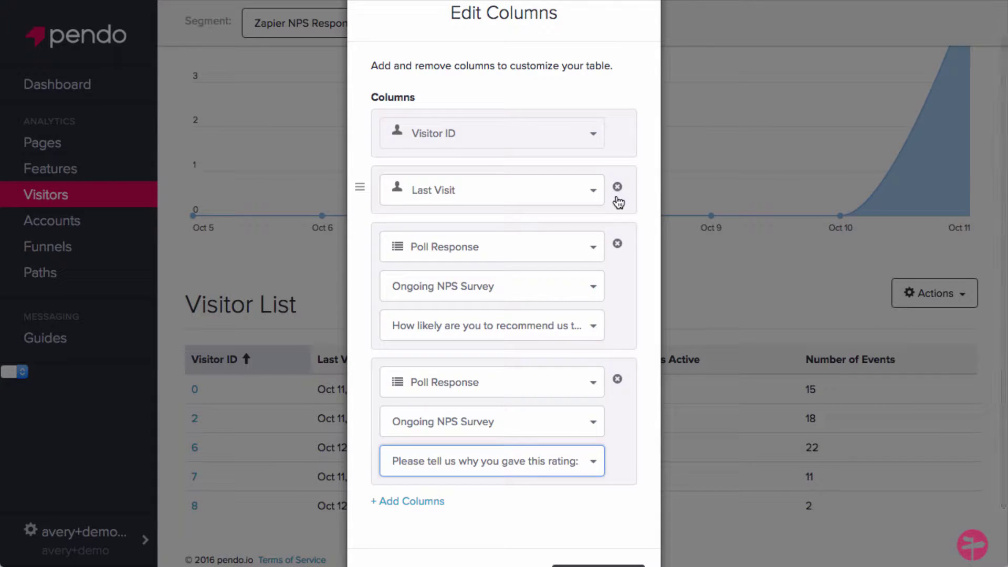
{"action": "left_click", "coordinate": [592, 197]}
{"action": "scroll", "coordinate": [556, 288], "scroll_direction": "up", "scroll_amount": 1}
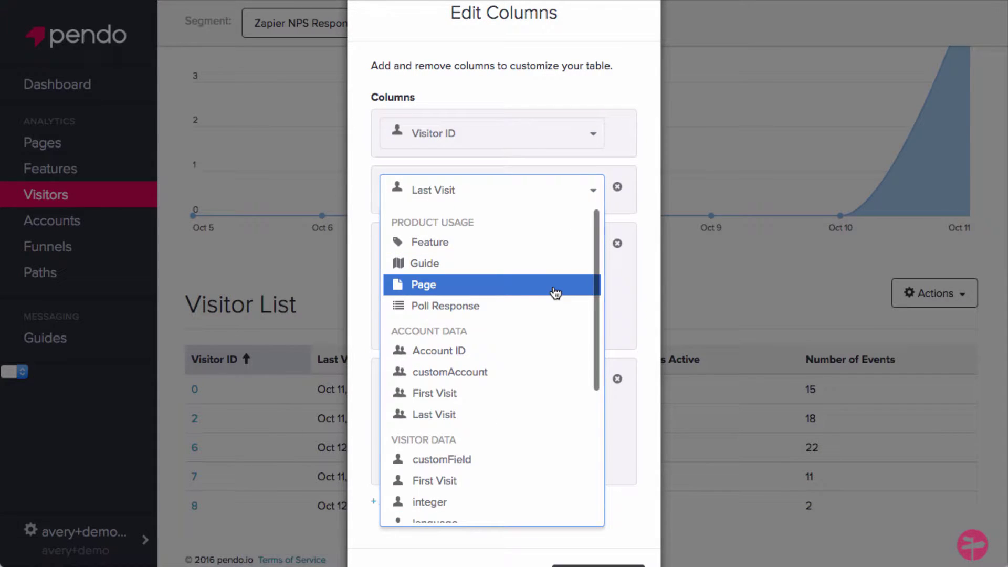
{"action": "scroll", "coordinate": [556, 293], "scroll_direction": "down", "scroll_amount": 1}
{"action": "scroll", "coordinate": [556, 293], "scroll_direction": "down", "scroll_amount": 5}
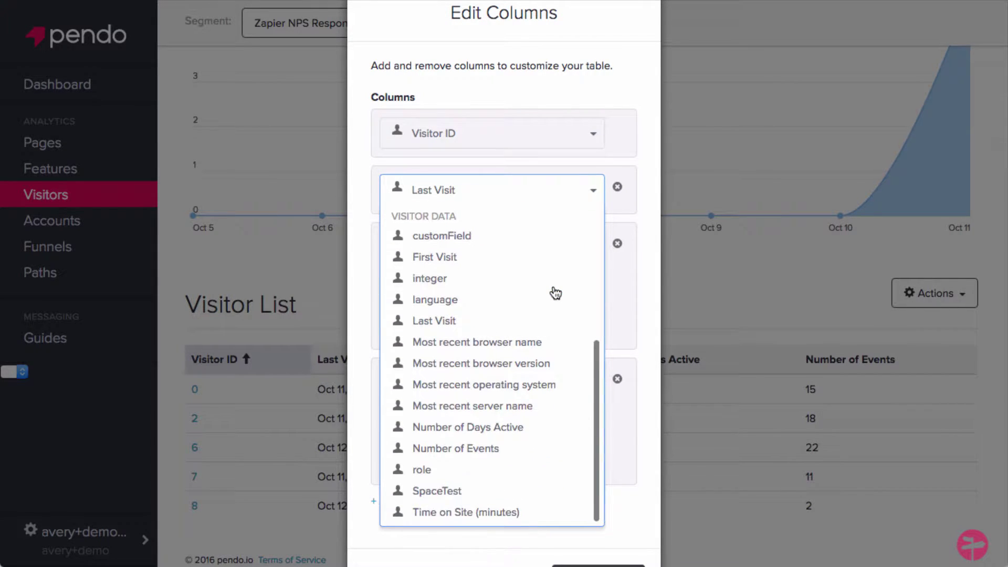
{"action": "scroll", "coordinate": [556, 293], "scroll_direction": "up", "scroll_amount": 5}
{"action": "left_click", "coordinate": [618, 187]}
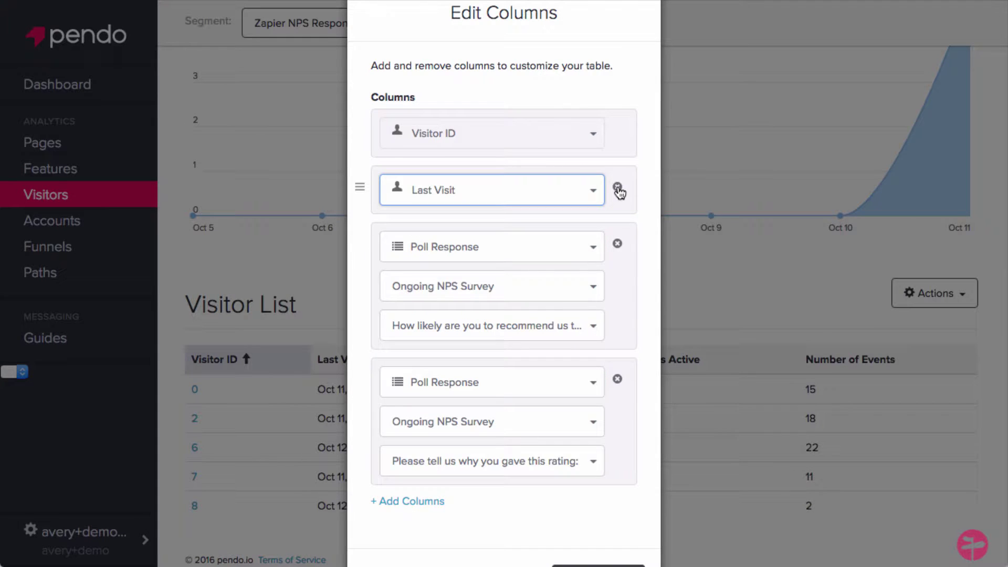
{"action": "left_click", "coordinate": [618, 189]}
{"action": "left_click", "coordinate": [592, 522]}
{"action": "left_click", "coordinate": [965, 295]}
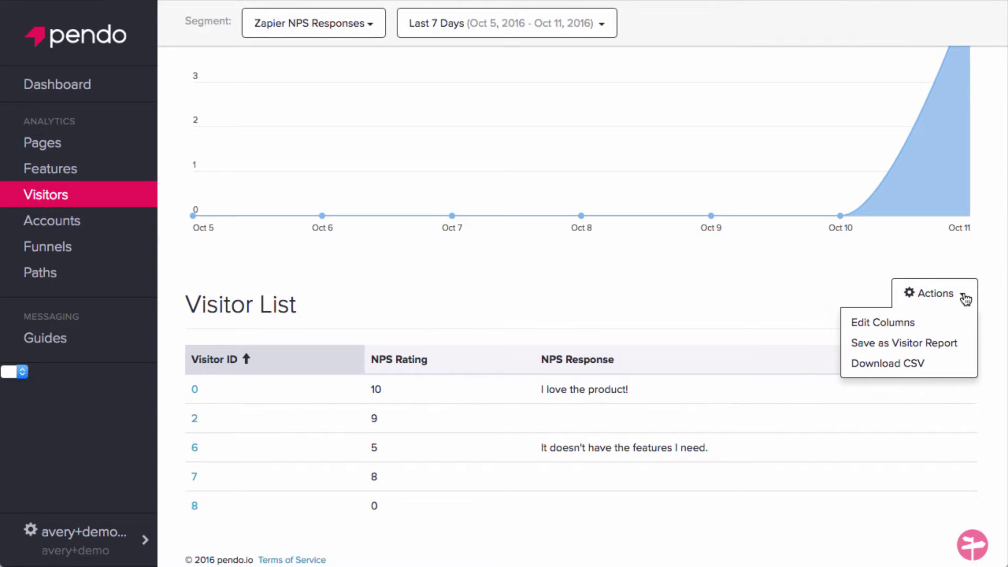
Step: Save as a Visitor Report, replacing 'Unnamed' with 'Zapier NPS Responses'
{"action": "left_click", "coordinate": [961, 351]}
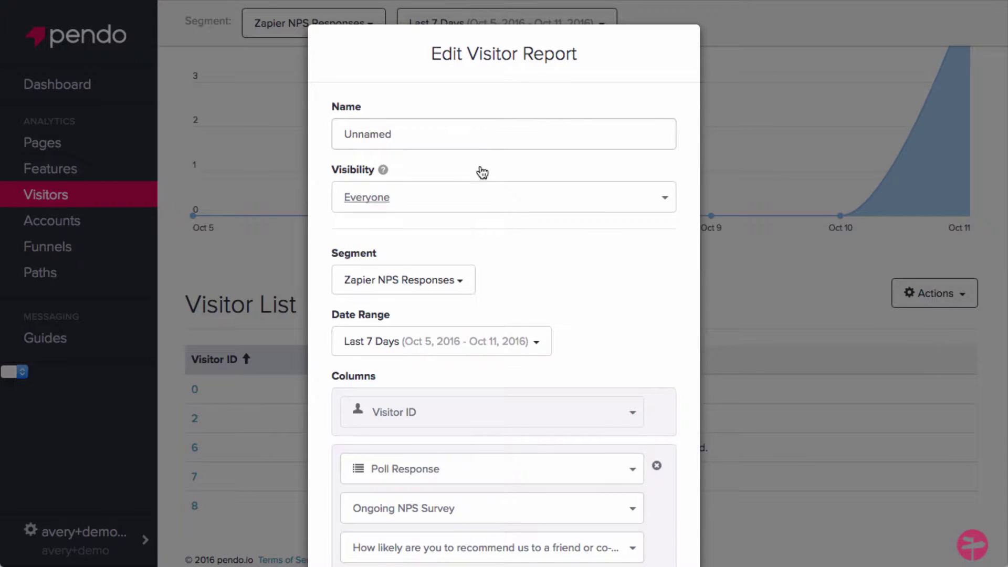
{"action": "left_click_drag", "start_coordinate": [423, 135], "coordinate": [317, 131]}
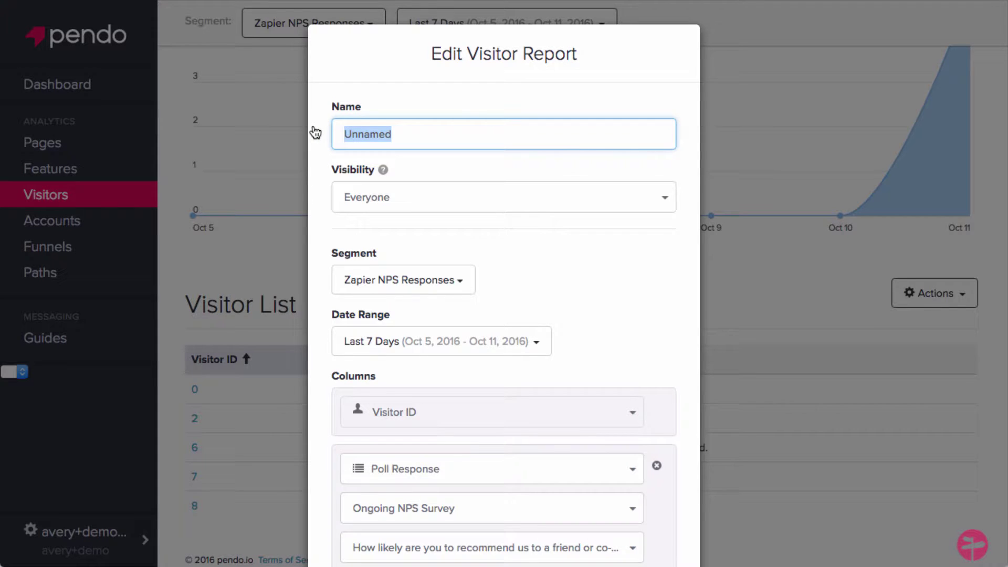
{"action": "type", "text": "Za"}
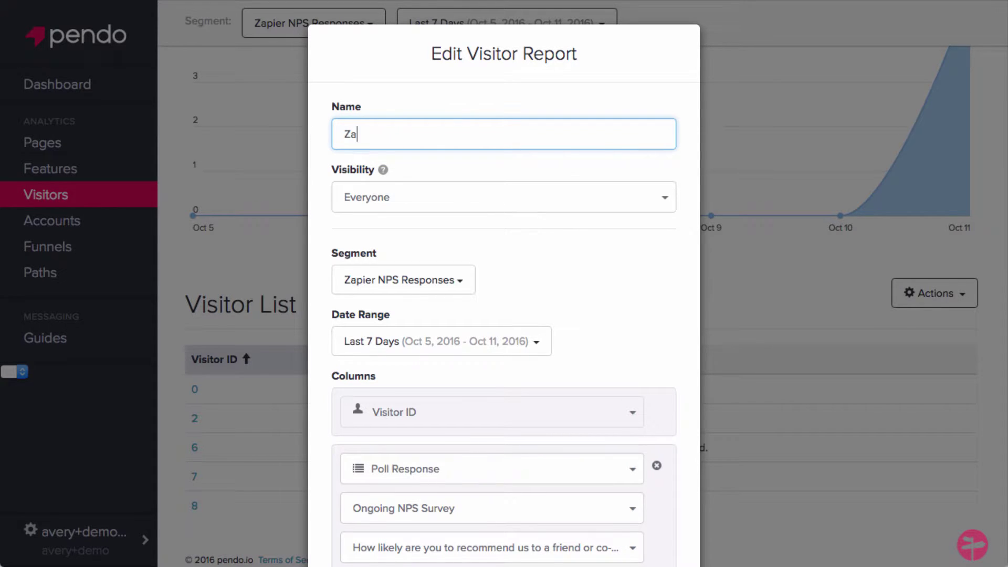
{"action": "type", "text": "pier NPS Responses"}
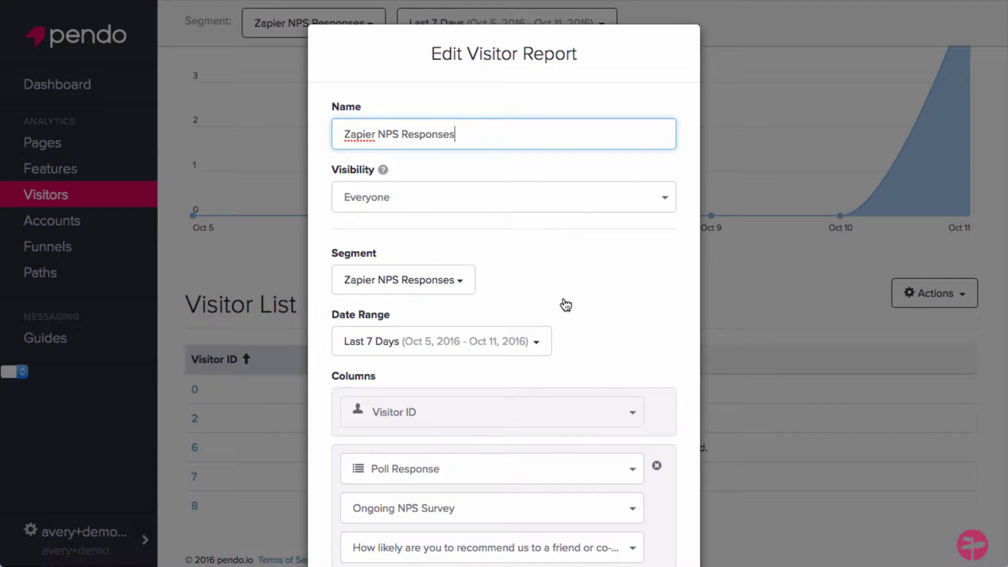
{"action": "scroll", "coordinate": [628, 300], "scroll_direction": "down", "scroll_amount": 3}
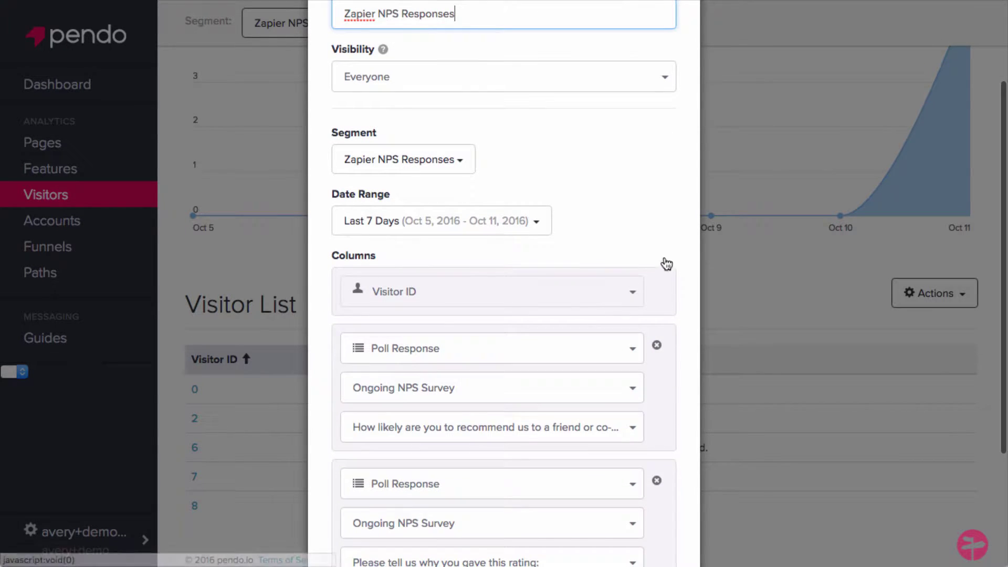
{"action": "scroll", "coordinate": [666, 264], "scroll_direction": "down", "scroll_amount": 5}
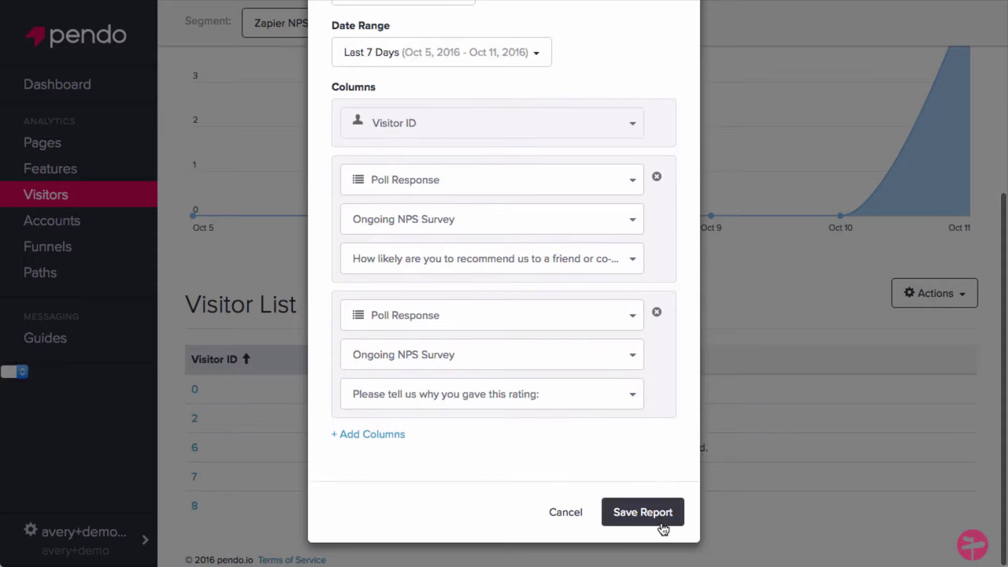
{"action": "left_click", "coordinate": [650, 525]}
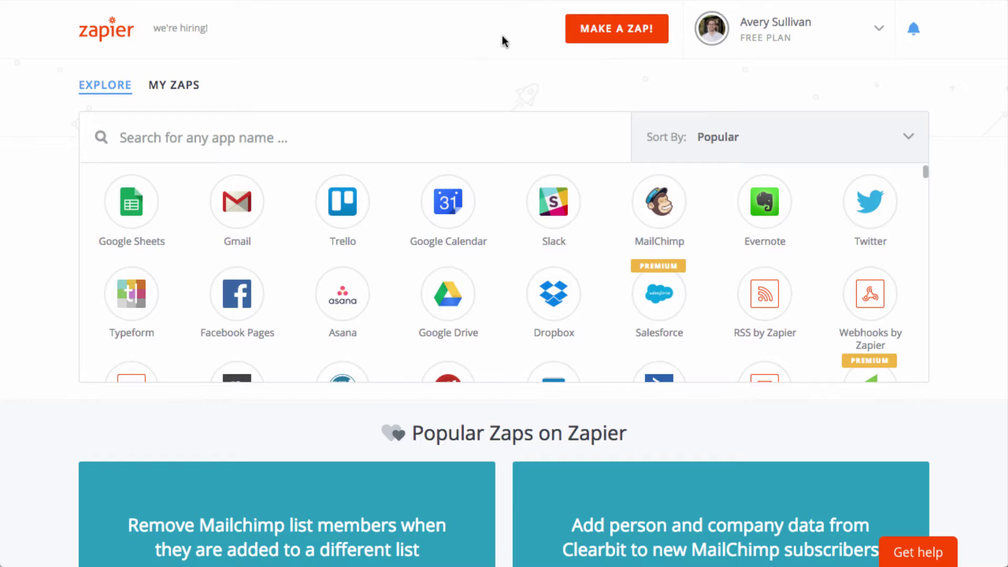
Step: Create a Zap with Pendo's Visitor in Report trigger on My Pendo Subscription
{"action": "left_click", "coordinate": [621, 50]}
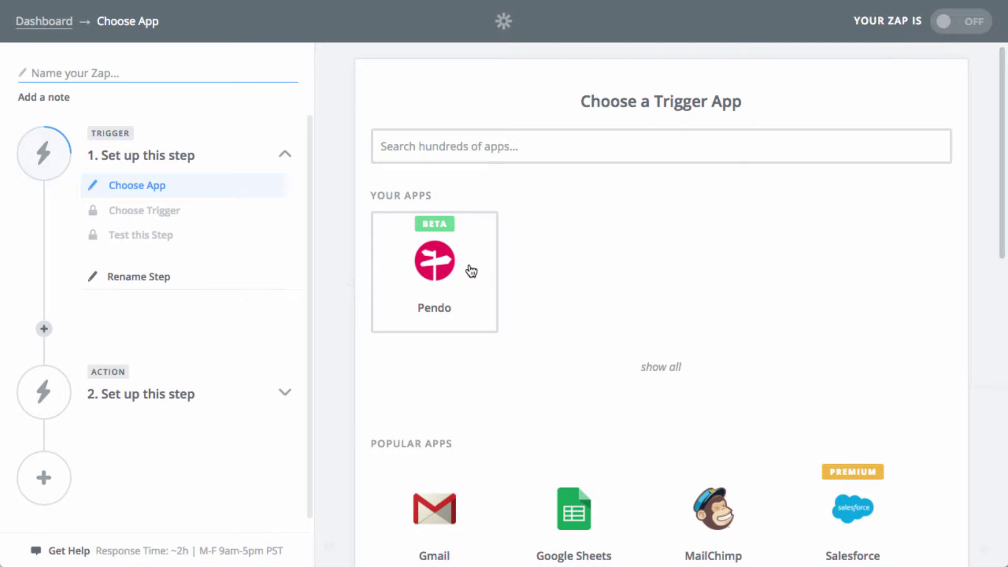
{"action": "left_click", "coordinate": [473, 266]}
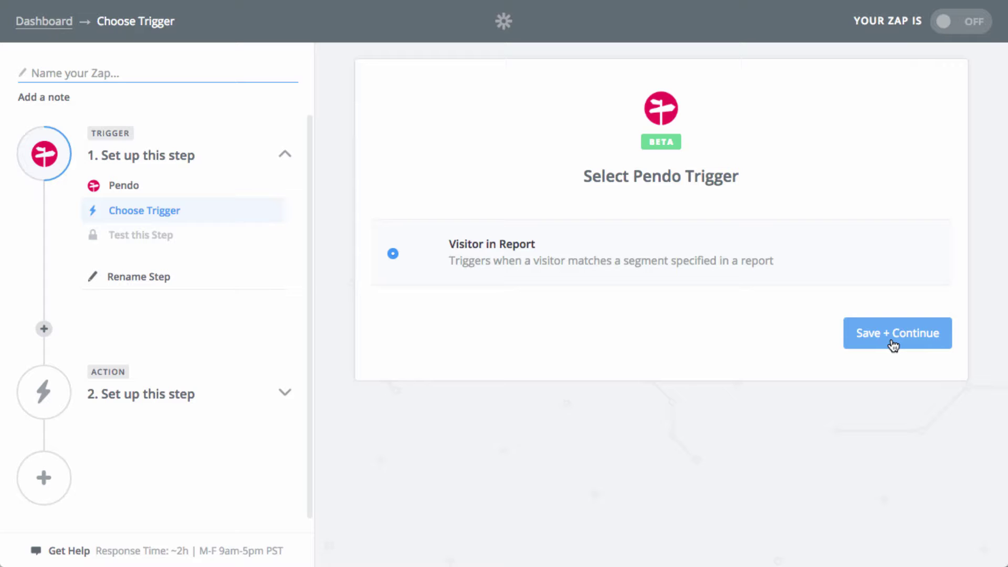
{"action": "left_click", "coordinate": [893, 346]}
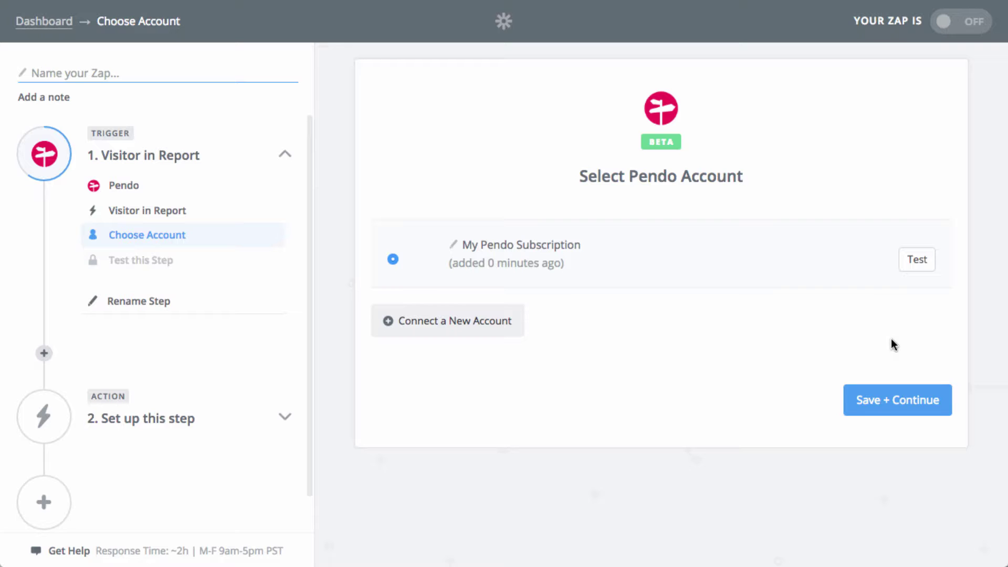
{"action": "left_click", "coordinate": [878, 415]}
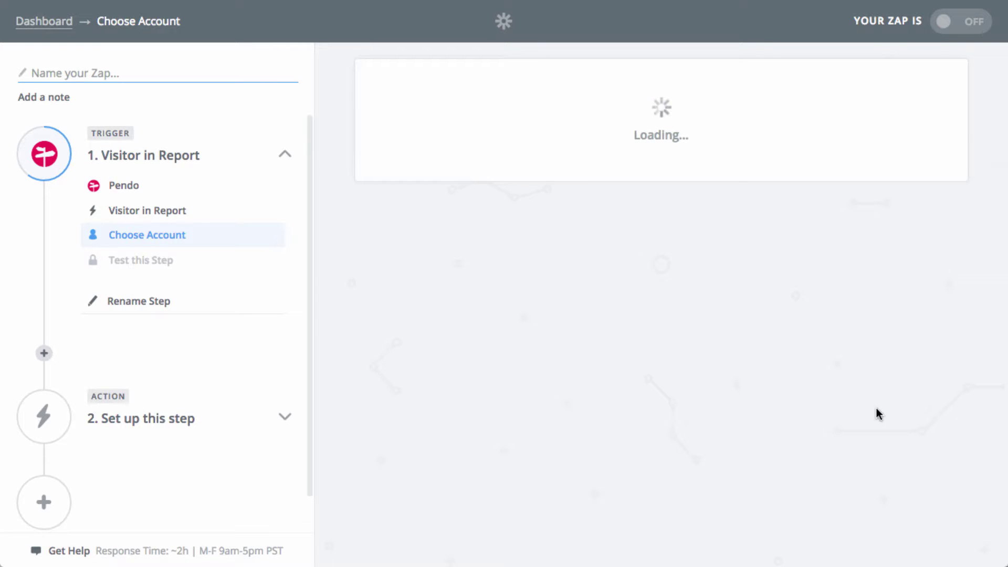
{"action": "left_click", "coordinate": [383, 282]}
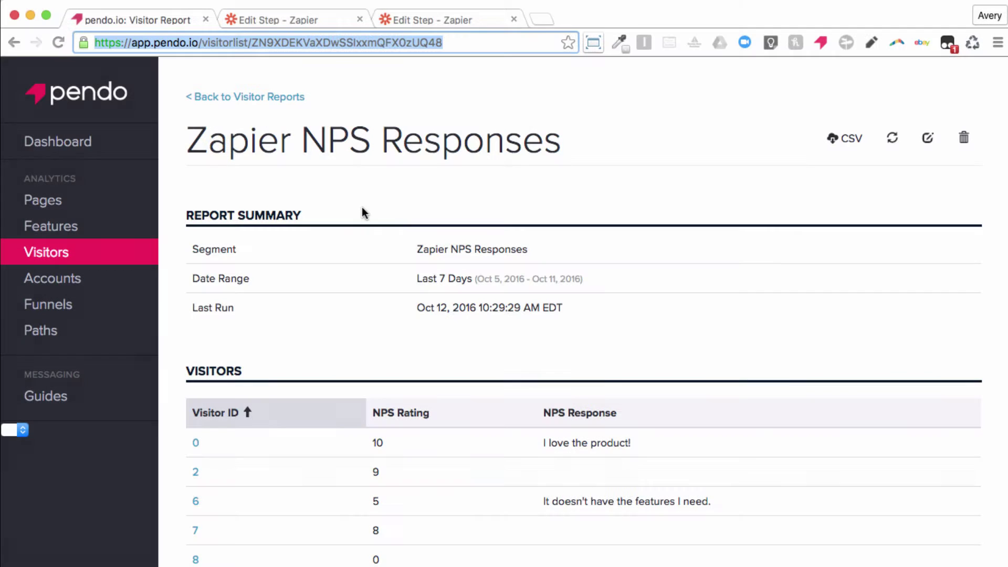
Step: Copy the report ID after 'visitorlist/' and paste it into Zapier's Report ID field
{"action": "left_click", "coordinate": [448, 40]}
{"action": "left_click_drag", "start_coordinate": [508, 60], "coordinate": [268, 60]}
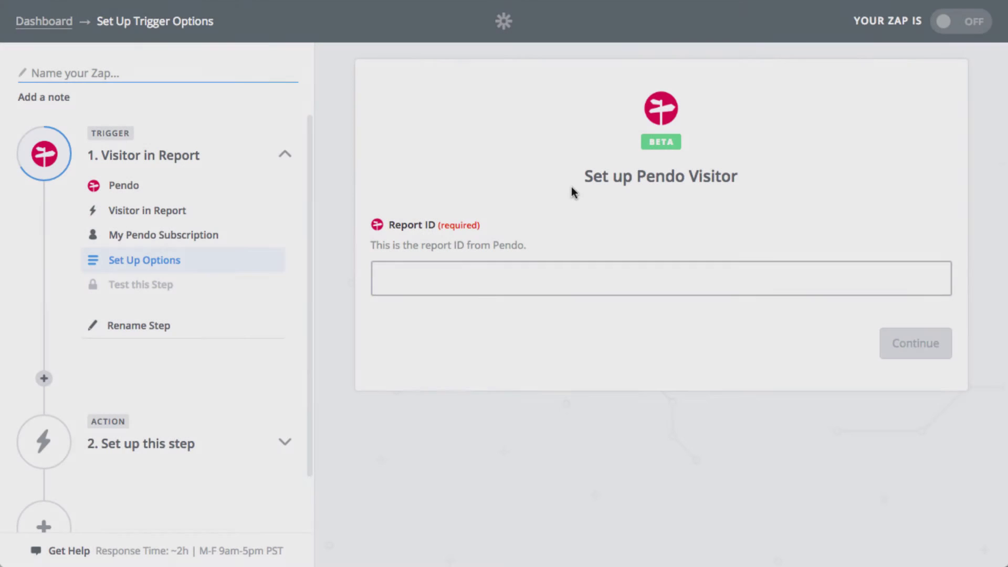
{"action": "type", "text": "ZN9XDEKVaXDwSSlxxmQFX0zUQ48"}
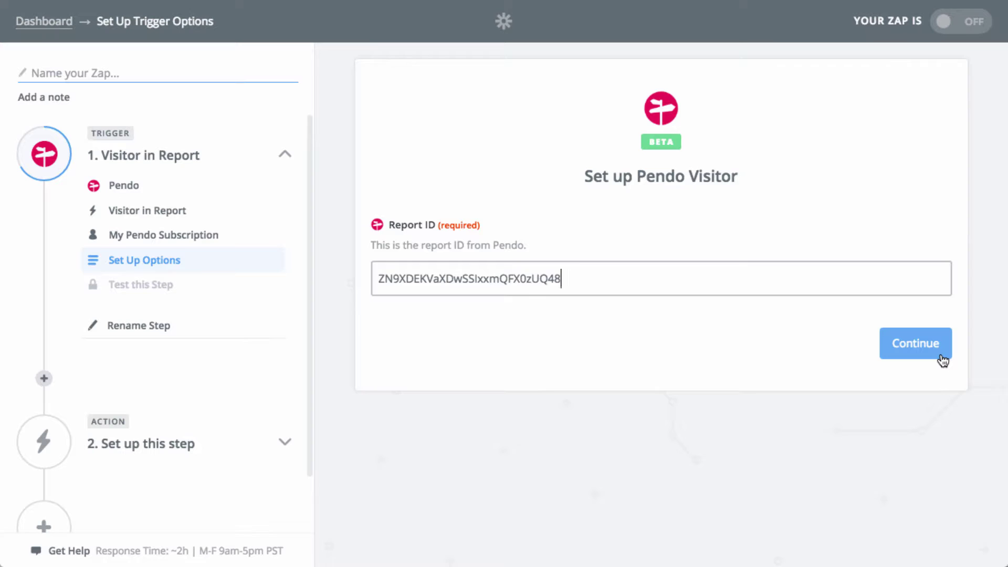
Step: Confirm the Report ID and use Fetch & Continue to pull a sample visitor
{"action": "left_click", "coordinate": [941, 357]}
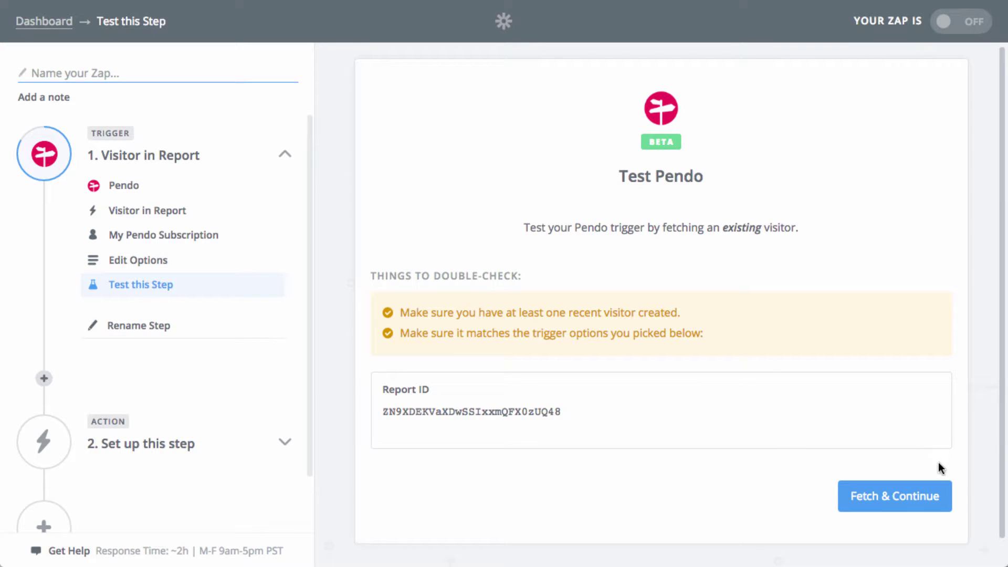
{"action": "left_click", "coordinate": [946, 496]}
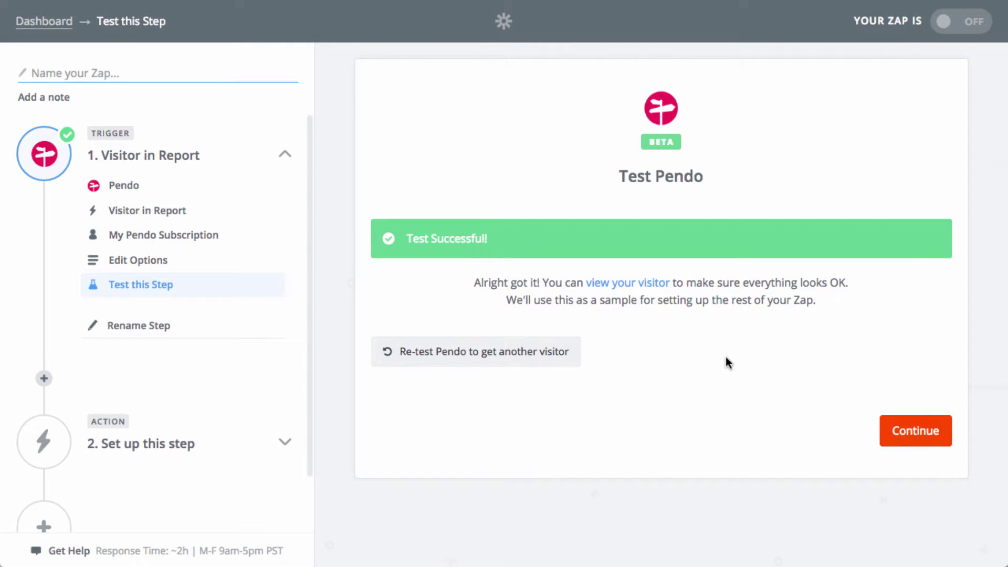
Step: Set the action to Slack Send Channel Message using Slack Account #1
{"action": "left_click", "coordinate": [944, 436]}
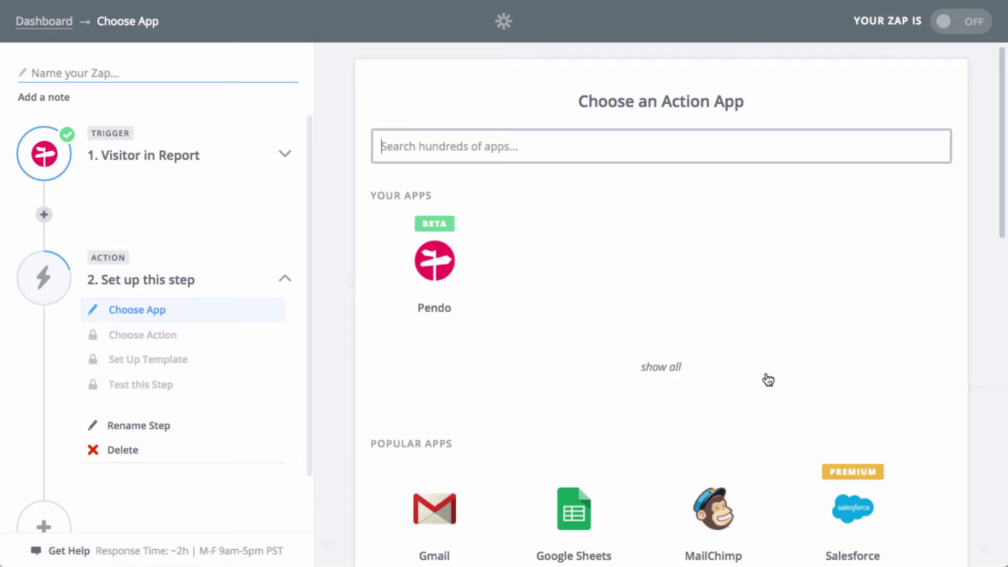
{"action": "scroll", "coordinate": [769, 379], "scroll_direction": "down", "scroll_amount": 5}
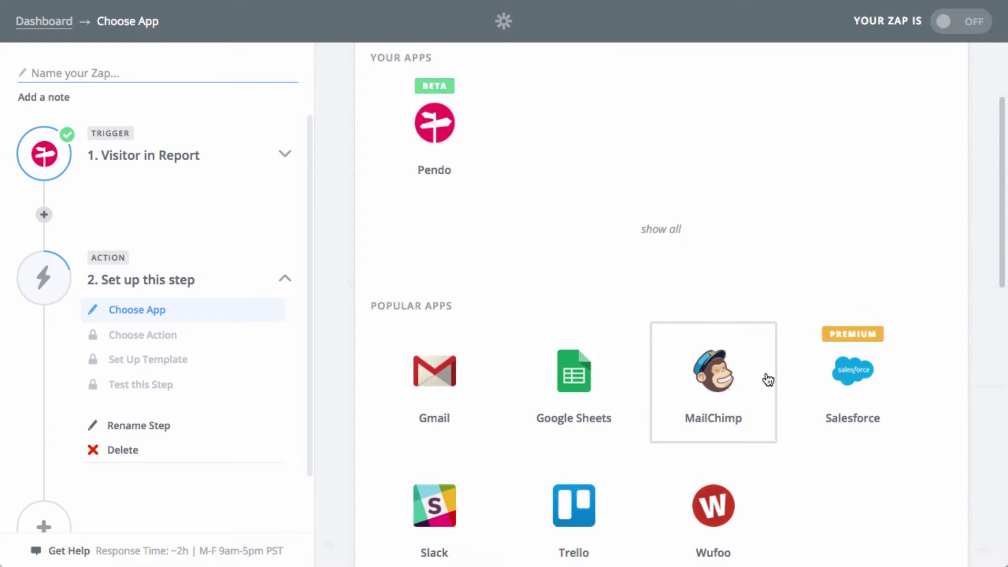
{"action": "left_click", "coordinate": [476, 420]}
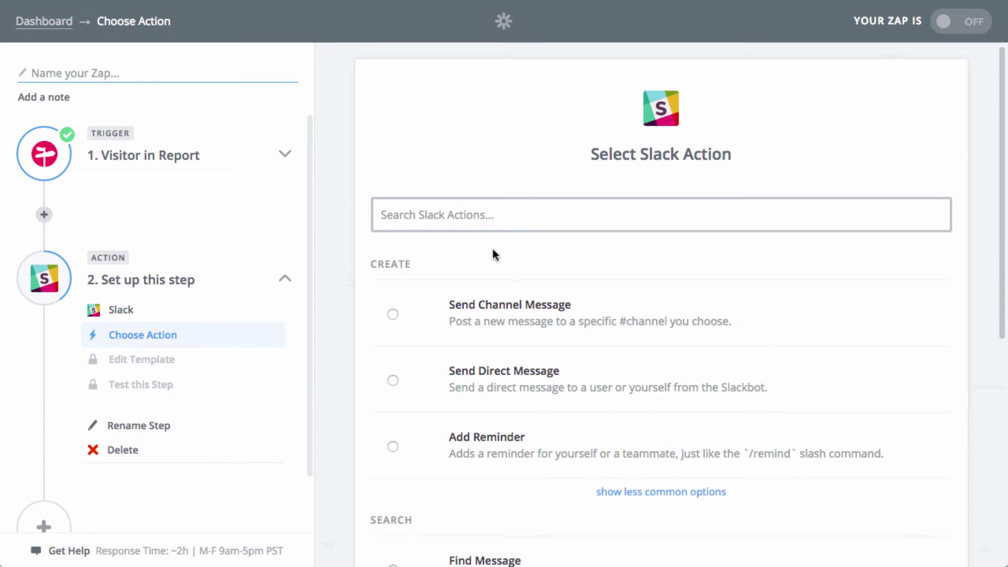
{"action": "left_click", "coordinate": [793, 330]}
{"action": "scroll", "coordinate": [794, 330], "scroll_direction": "down", "scroll_amount": 4}
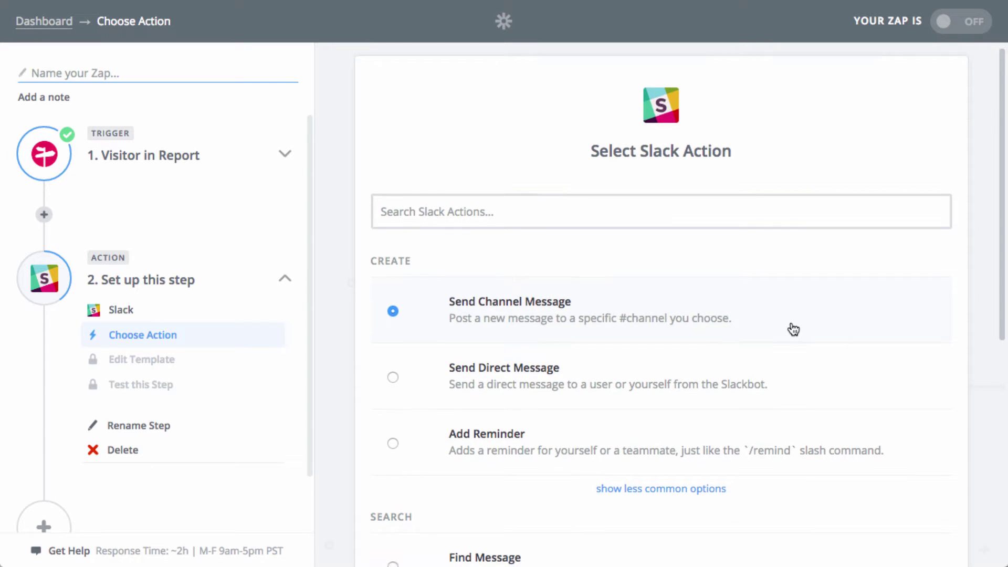
{"action": "scroll", "coordinate": [792, 323], "scroll_direction": "down", "scroll_amount": 5}
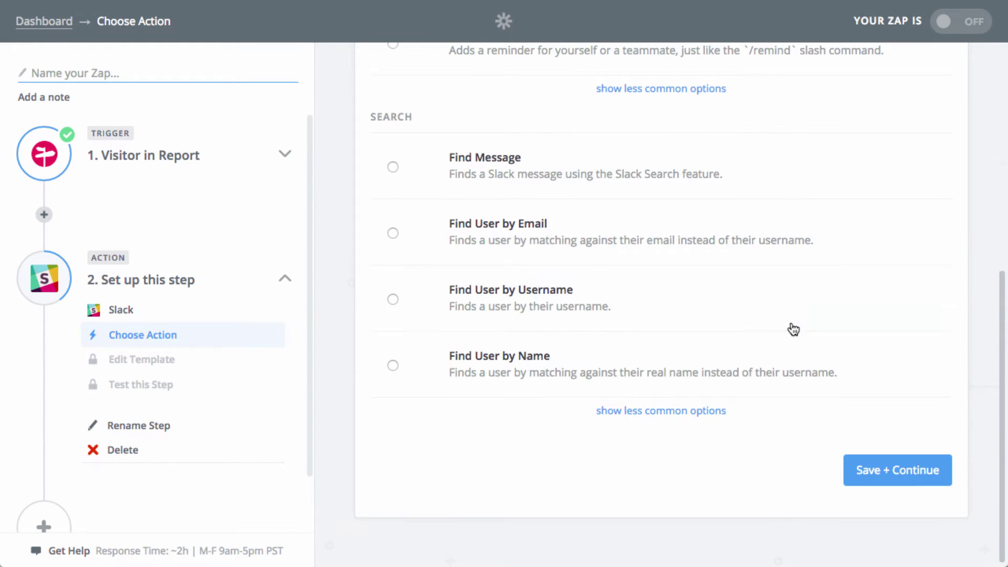
{"action": "left_click", "coordinate": [938, 479]}
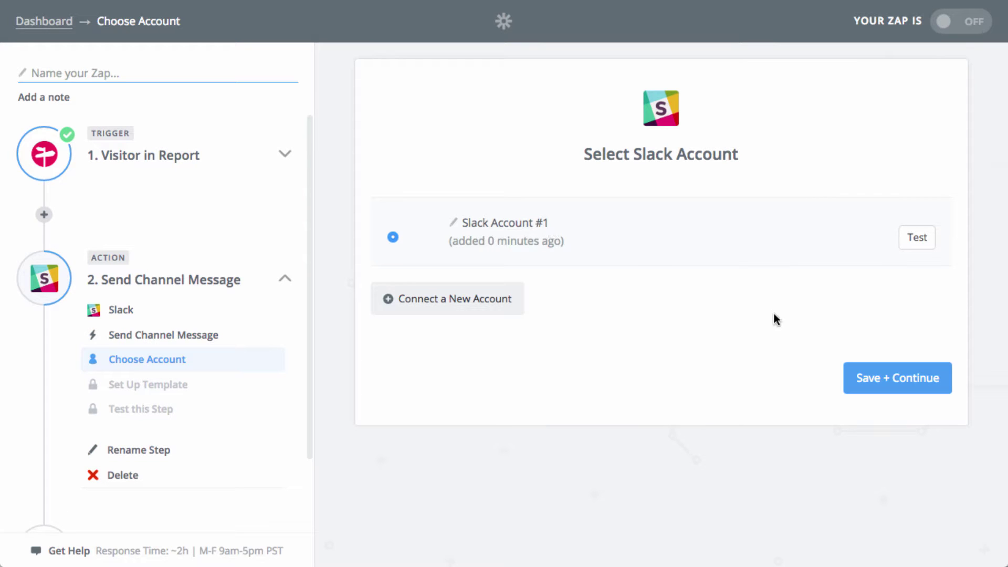
{"action": "left_click", "coordinate": [913, 379]}
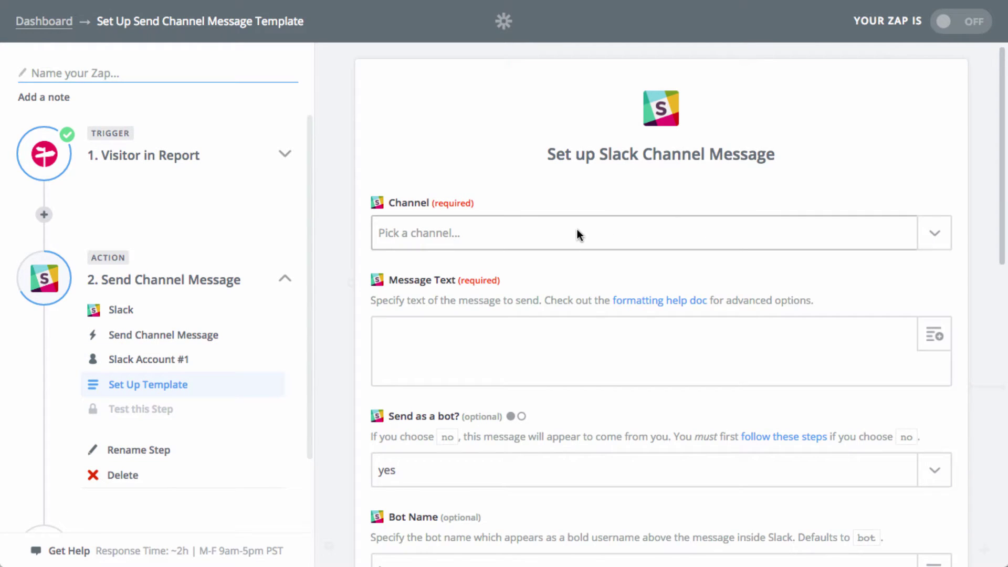
{"action": "left_click", "coordinate": [577, 231]}
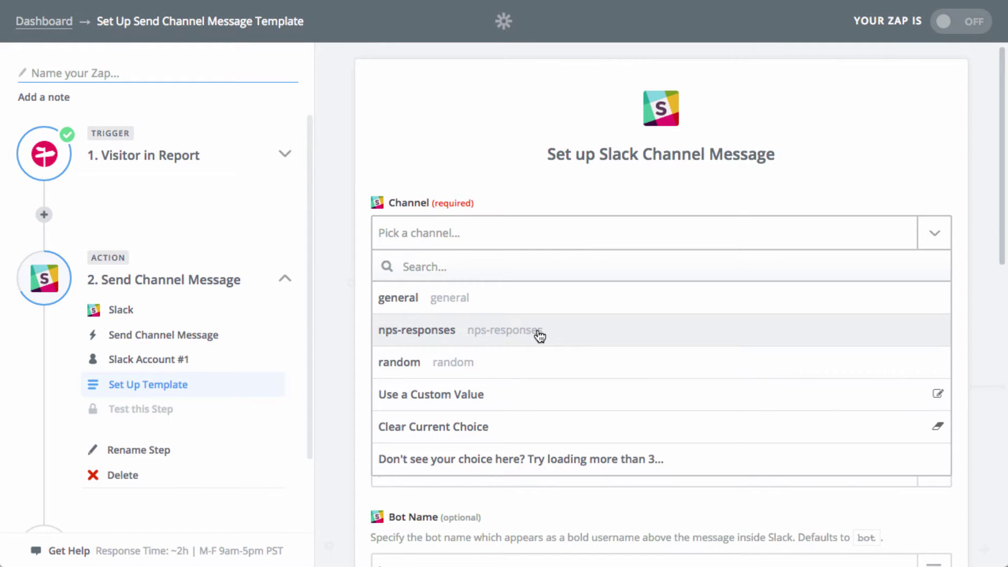
Step: Choose the nps-responses channel and bring up Pendo fields for the Message Text
{"action": "left_click", "coordinate": [609, 335]}
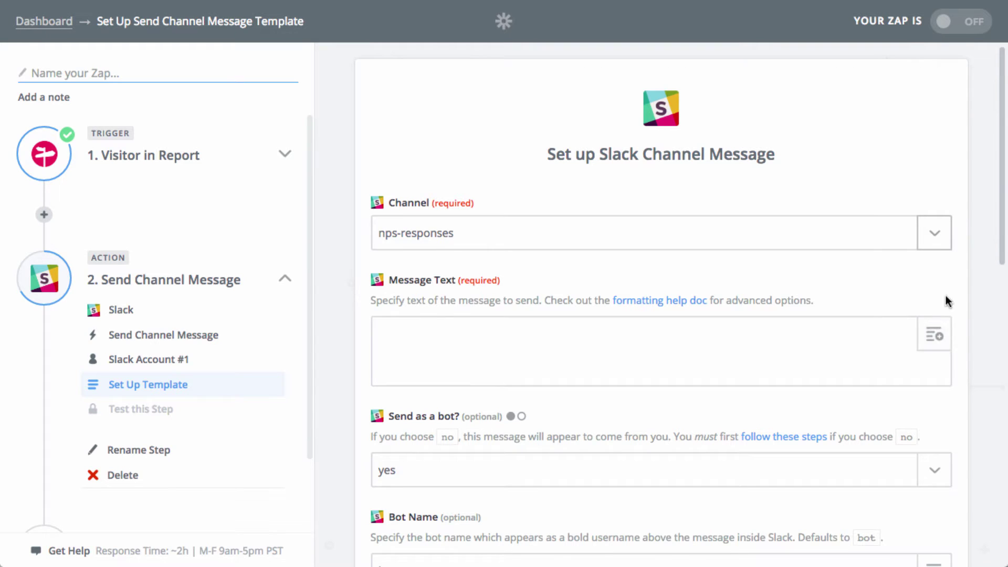
{"action": "left_click", "coordinate": [940, 336]}
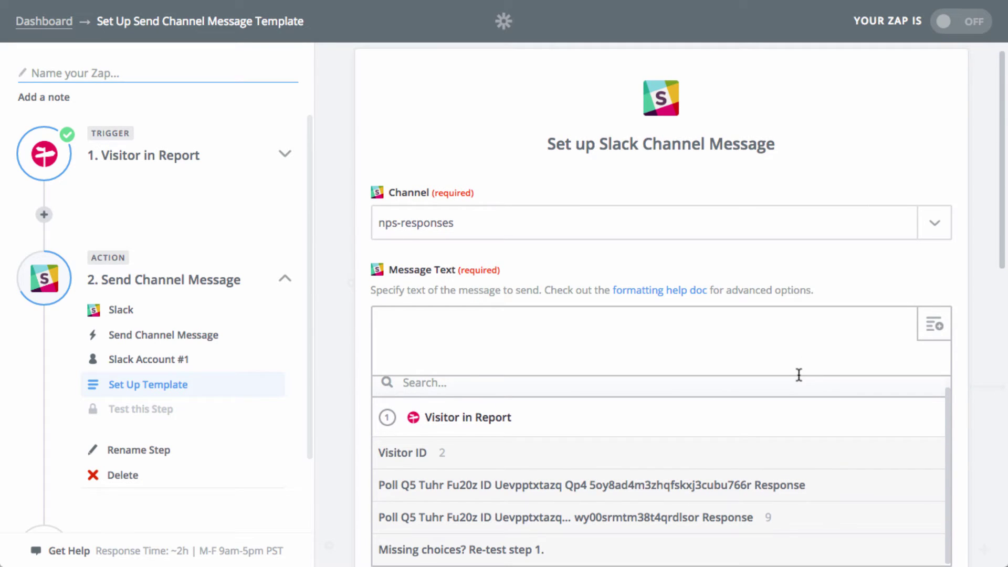
{"action": "scroll", "coordinate": [994, 395], "scroll_direction": "down", "scroll_amount": 3}
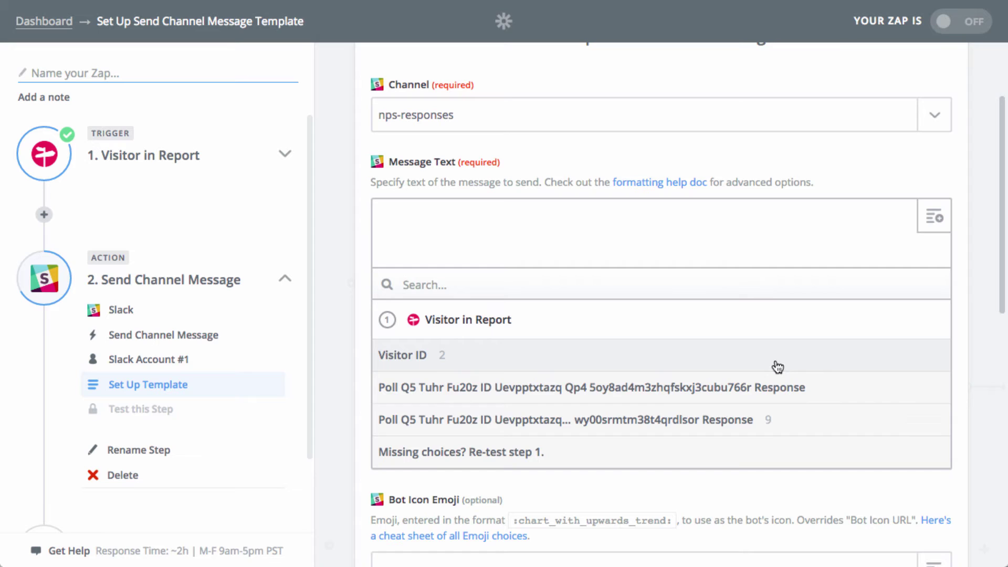
Step: Write 'Visitor ID responded with' the first Poll Q5 Response score, plus the feedback line
{"action": "left_click", "coordinate": [777, 365]}
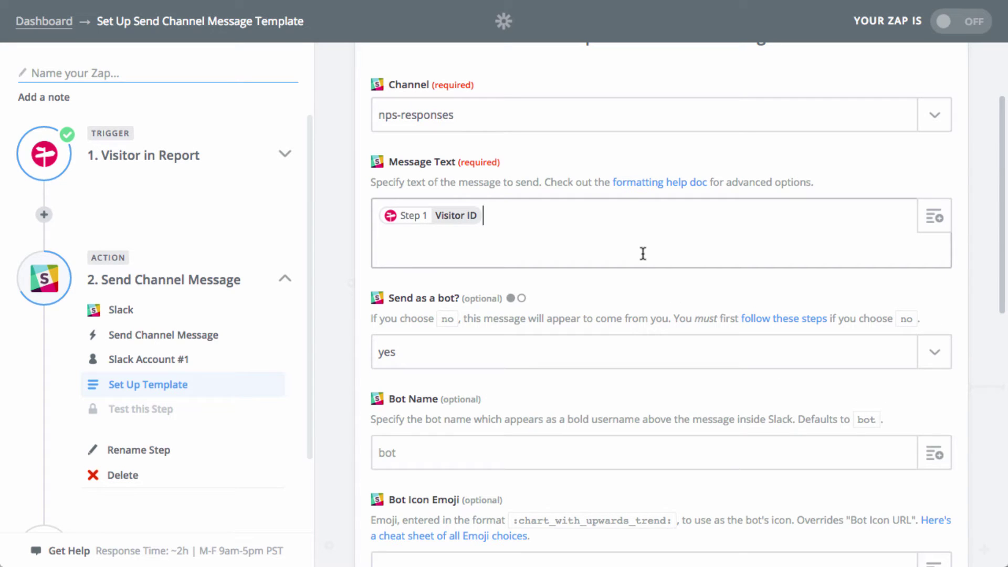
{"action": "type", "text": "responde"}
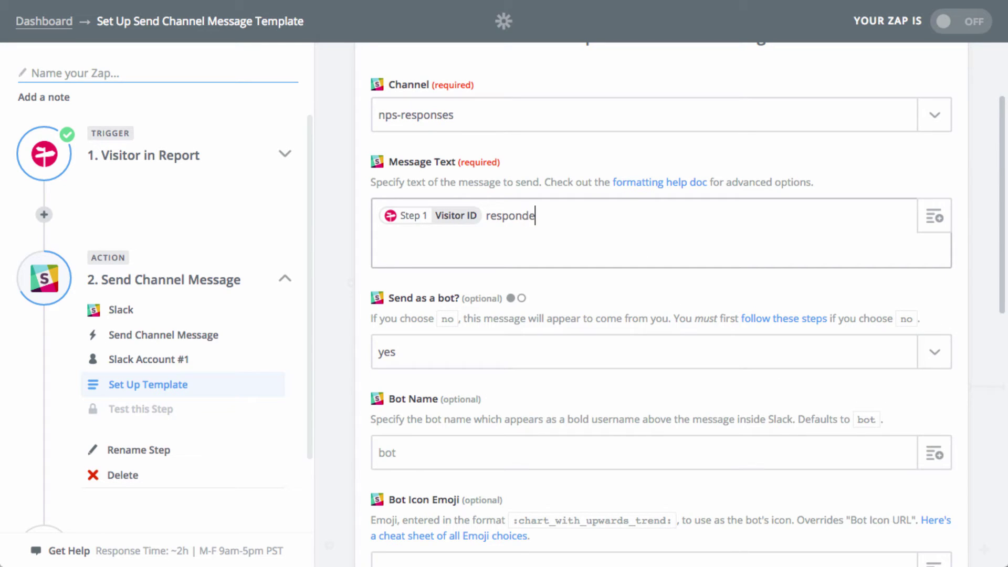
{"action": "type", "text": "d with"}
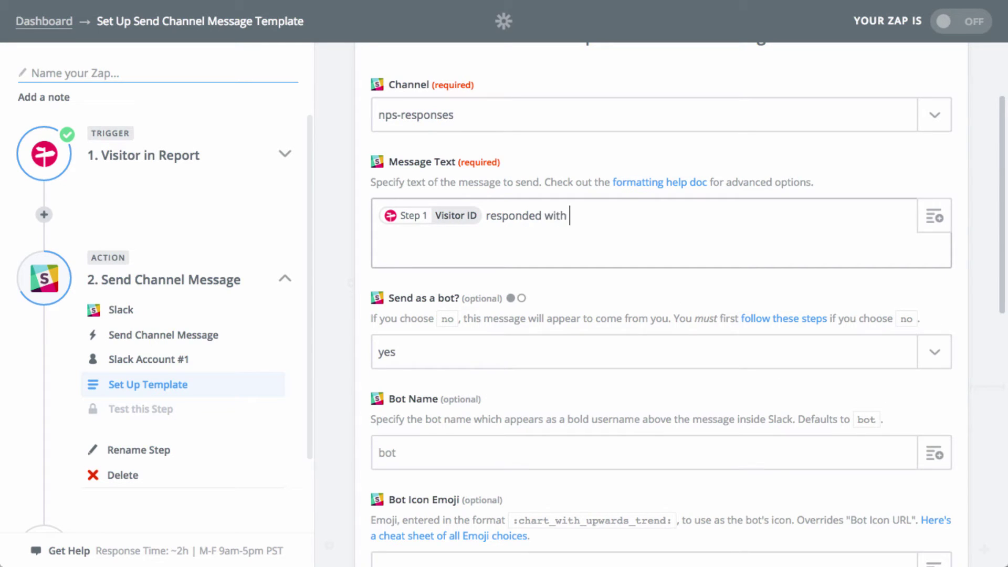
{"action": "left_click", "coordinate": [939, 227]}
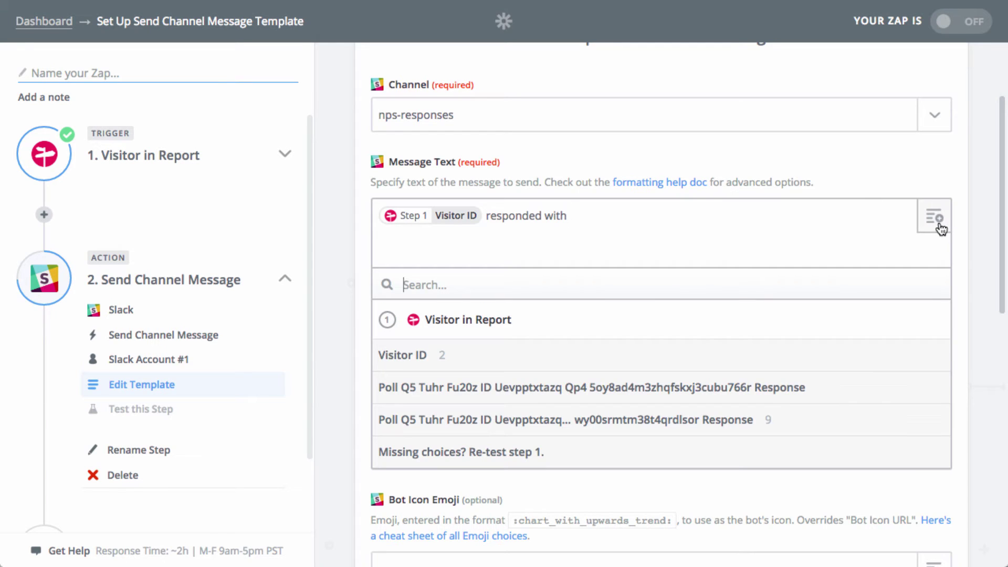
{"action": "left_click", "coordinate": [835, 393]}
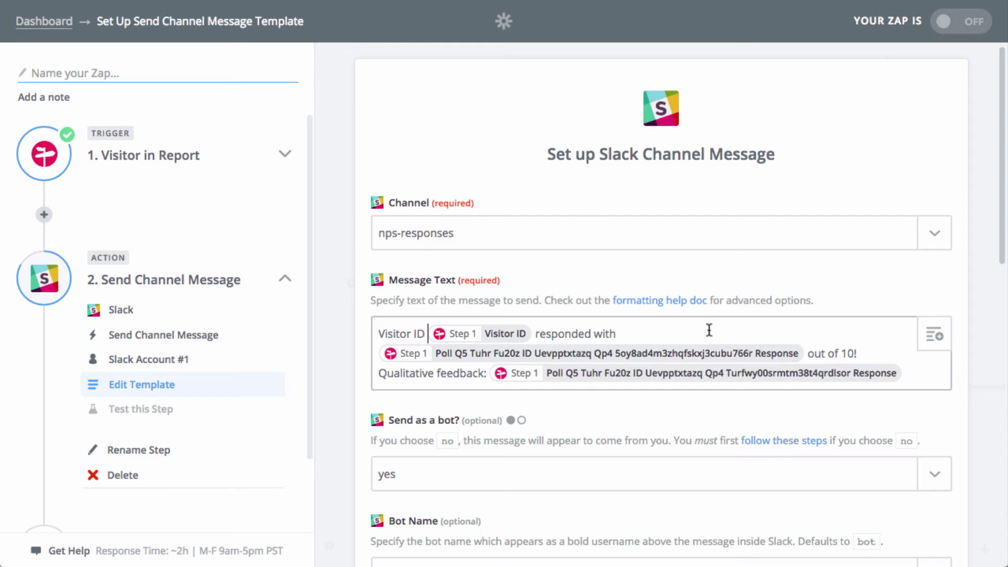
{"action": "left_click", "coordinate": [872, 355]}
{"action": "key", "text": "Right"}
{"action": "scroll", "coordinate": [828, 385], "scroll_direction": "down", "scroll_amount": 10}
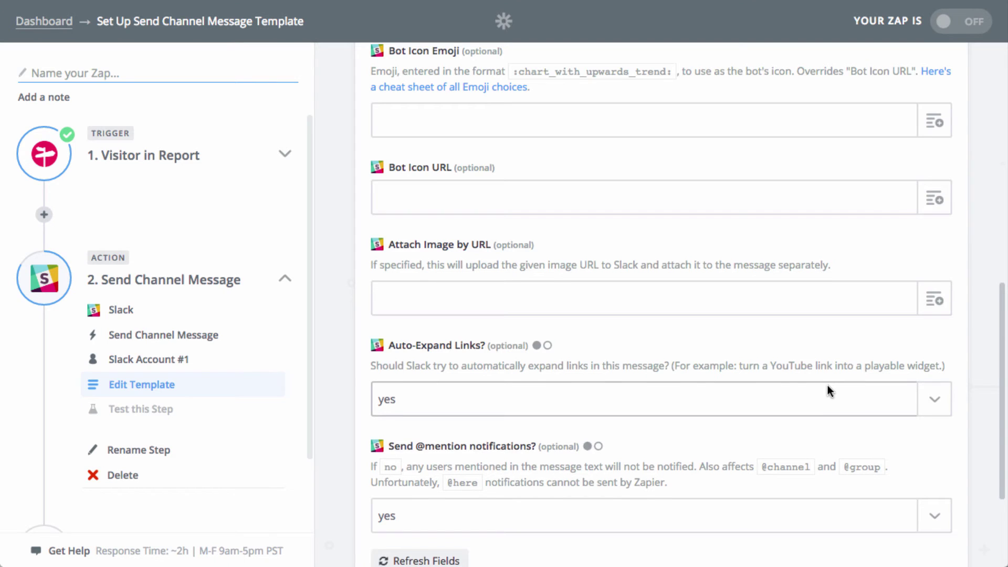
{"action": "scroll", "coordinate": [827, 385], "scroll_direction": "down", "scroll_amount": 2}
{"action": "scroll", "coordinate": [828, 387], "scroll_direction": "down", "scroll_amount": 1}
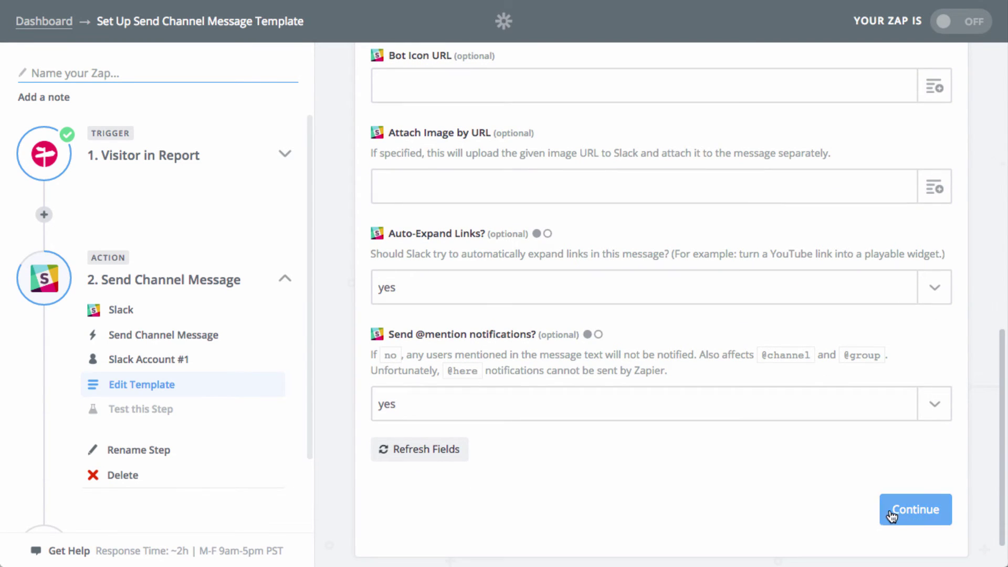
Step: Send a Slack test message via Create & Continue, then Finish the step
{"action": "left_click", "coordinate": [910, 520]}
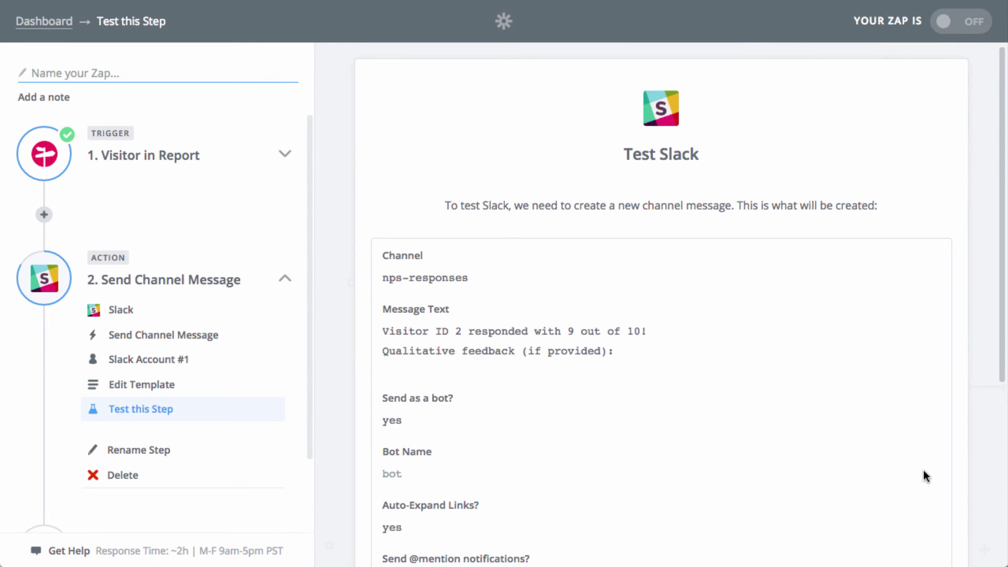
{"action": "scroll", "coordinate": [924, 474], "scroll_direction": "down", "scroll_amount": 5}
{"action": "scroll", "coordinate": [926, 476], "scroll_direction": "down", "scroll_amount": 1}
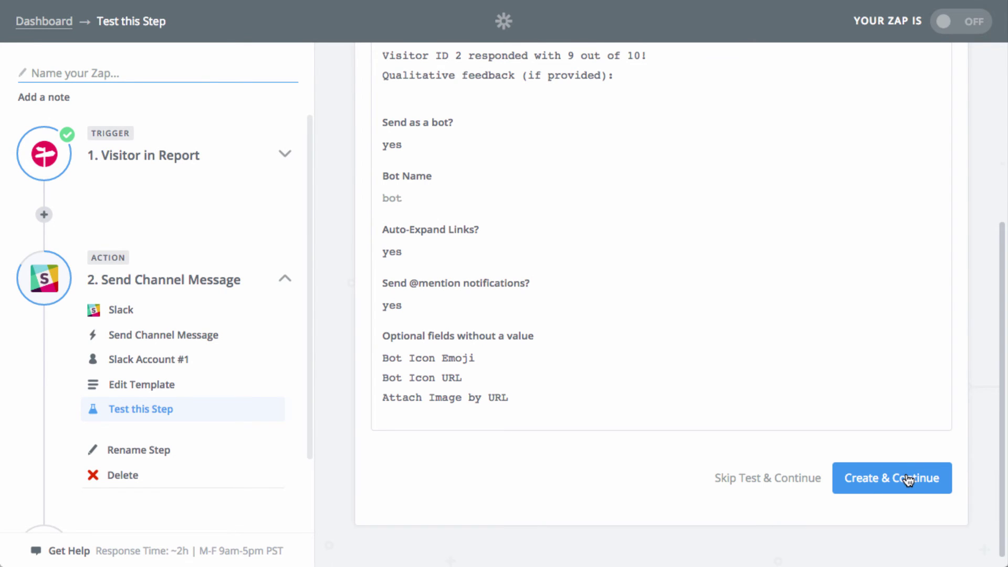
{"action": "left_click", "coordinate": [908, 479]}
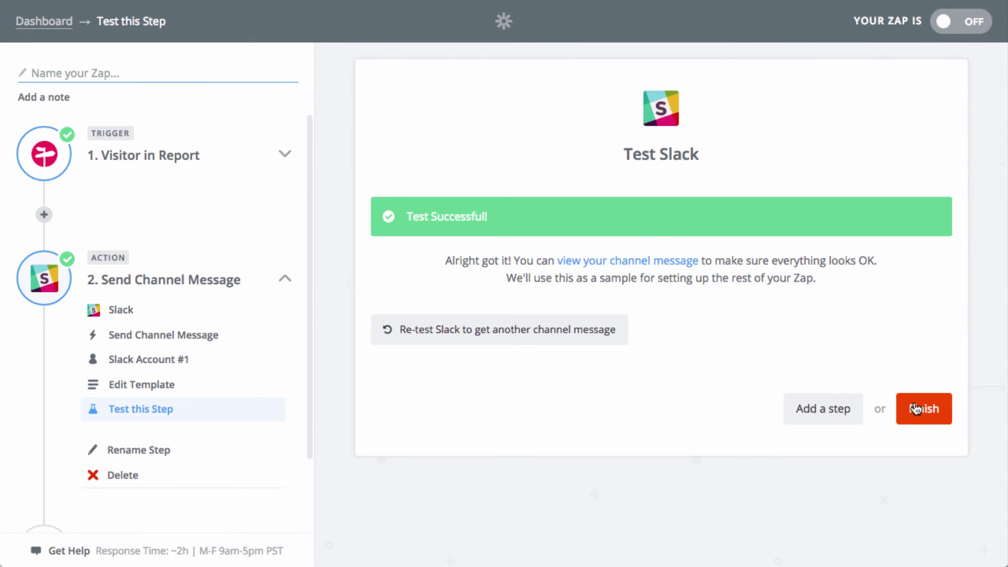
{"action": "left_click", "coordinate": [917, 409]}
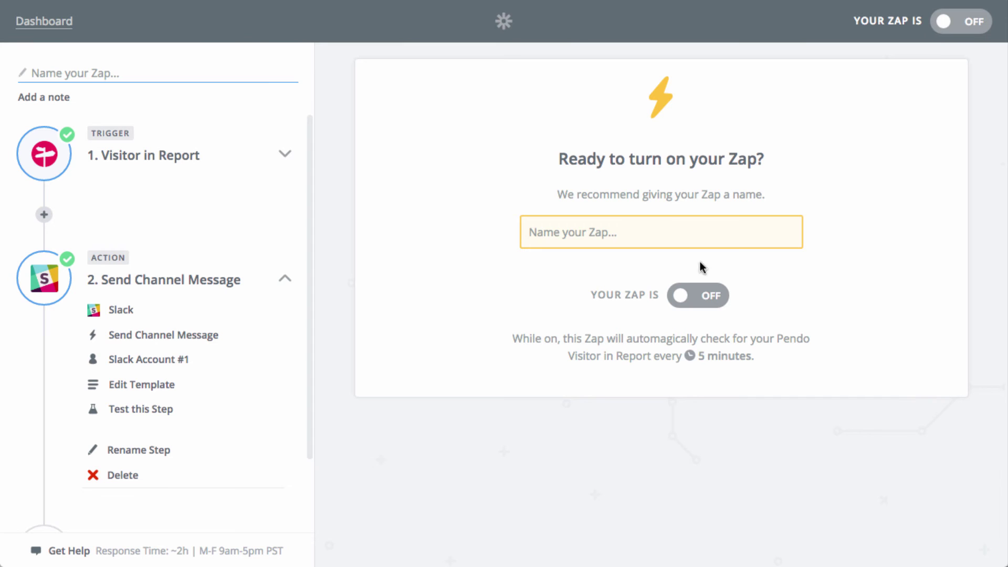
Step: Enter 'Pendo NPS Responses' as the Zap name and switch the Your Zap Is toggle on
{"action": "left_click", "coordinate": [651, 232]}
{"action": "type", "text": "Z"}
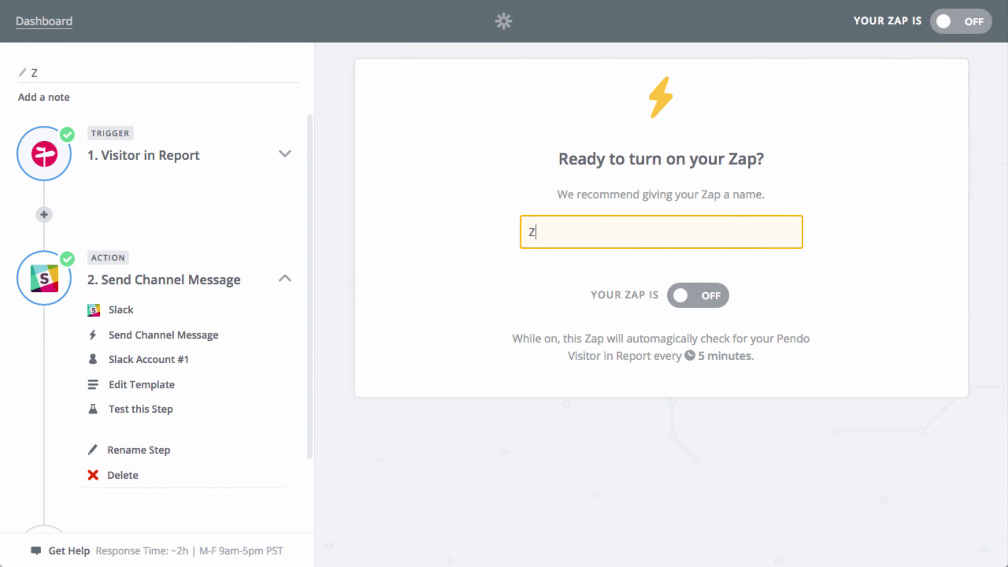
{"action": "key", "text": "BackSpace"}
{"action": "type", "text": "NPS Responses"}
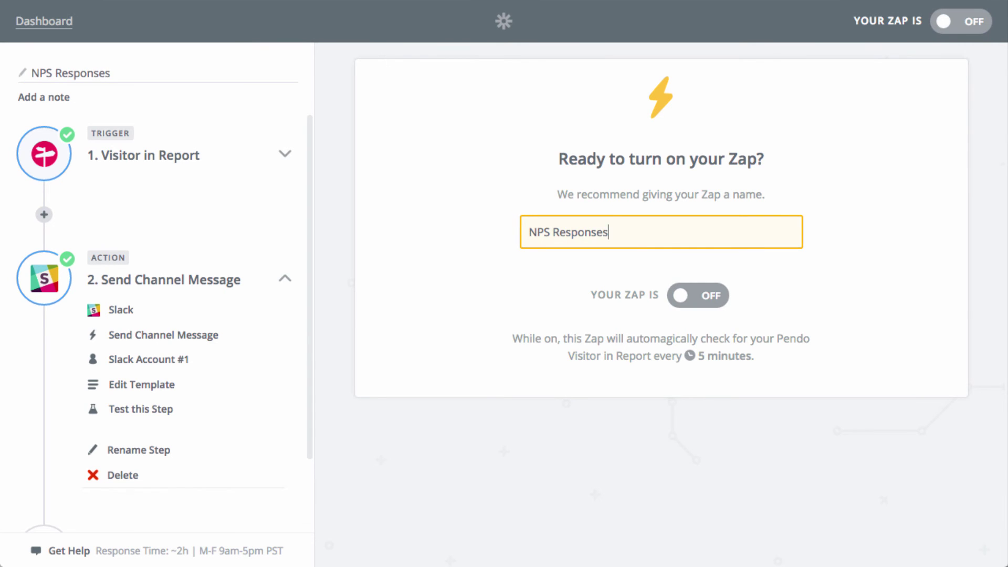
{"action": "type", "text": "Pendo"}
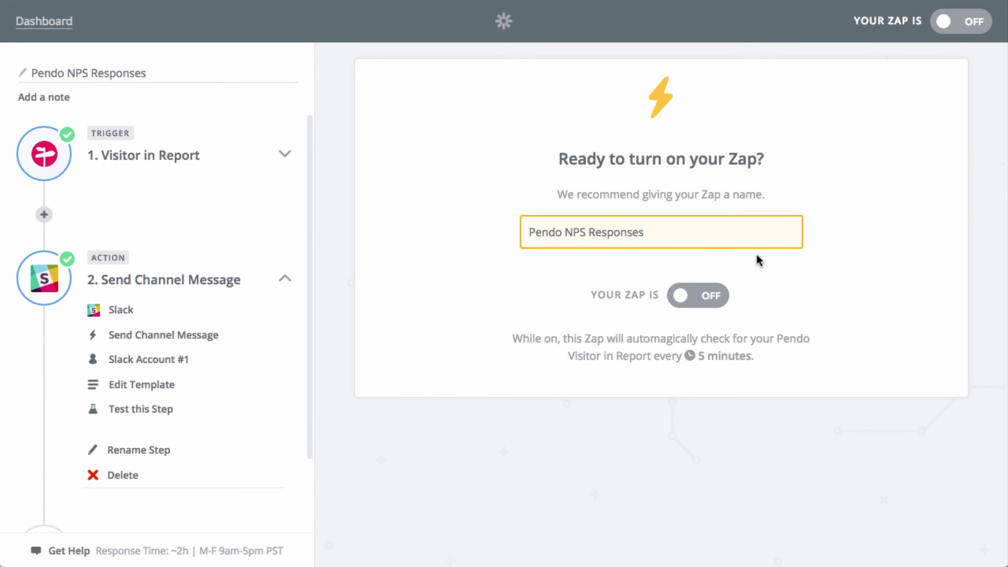
{"action": "left_click", "coordinate": [706, 293]}
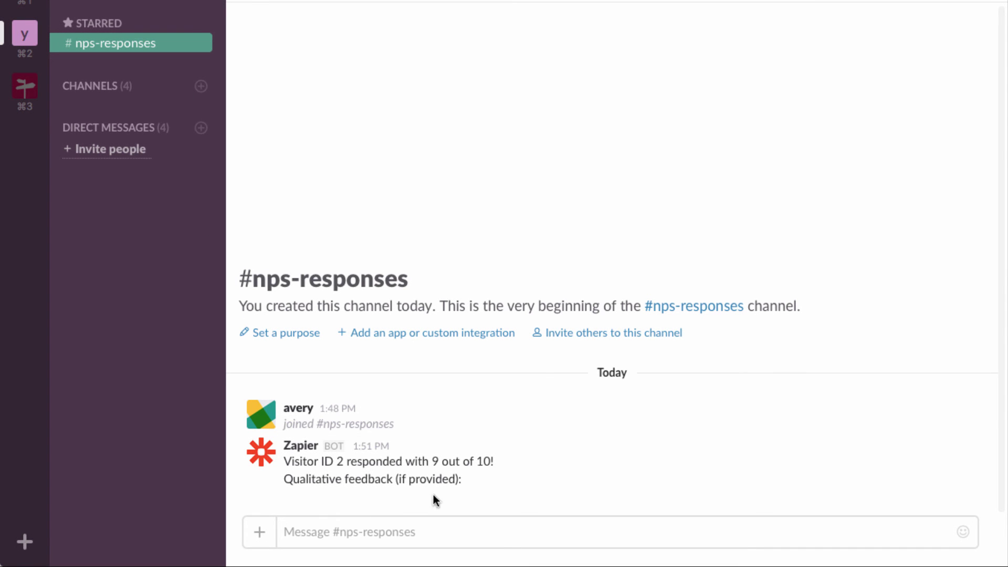
Step: Select the Zapier post in #nps-responses reading Visitor ID 2 responded with 9 out of 10
{"action": "left_click_drag", "start_coordinate": [483, 486], "coordinate": [284, 453]}
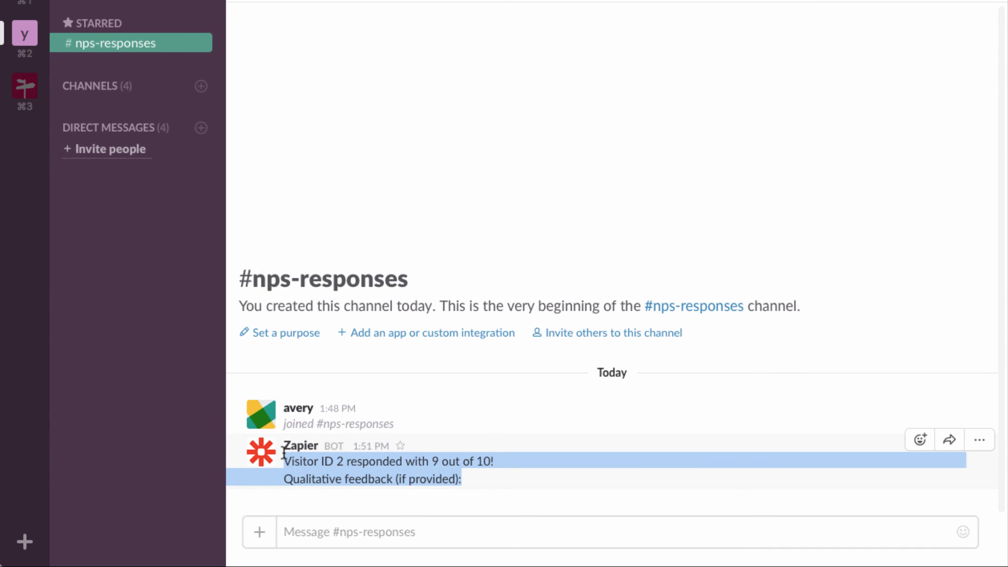